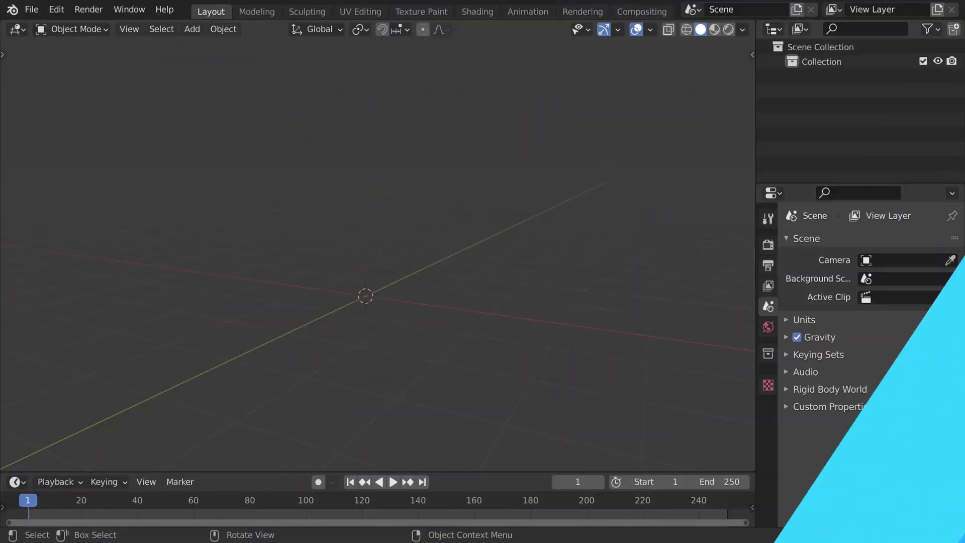
# Add a plane mesh at the world origin.
pyautogui.press('shift')
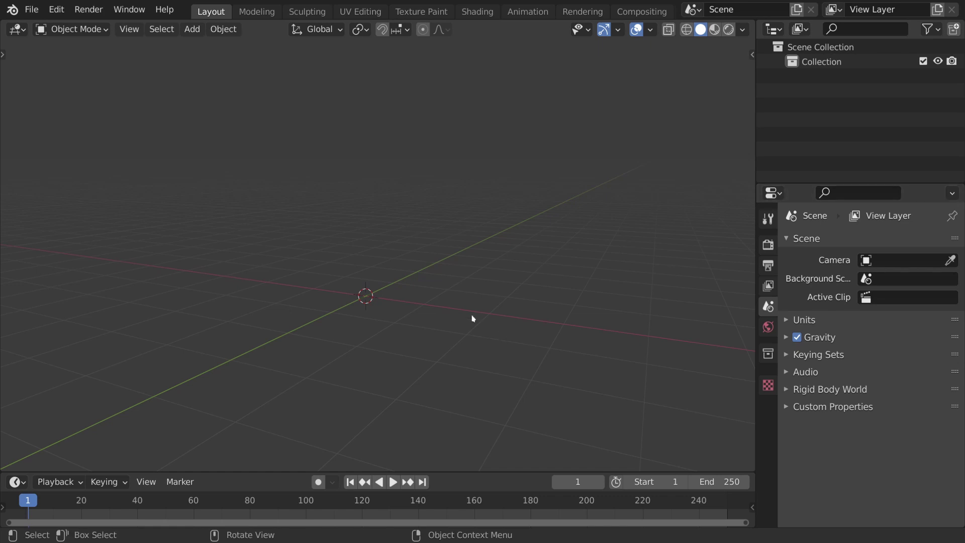
pyautogui.hotkey('shift', 'a')
pyautogui.moveTo(419, 247)
pyautogui.click(496, 263)
pyautogui.moveTo(442, 306); pyautogui.dragTo(441, 317, button='middle')
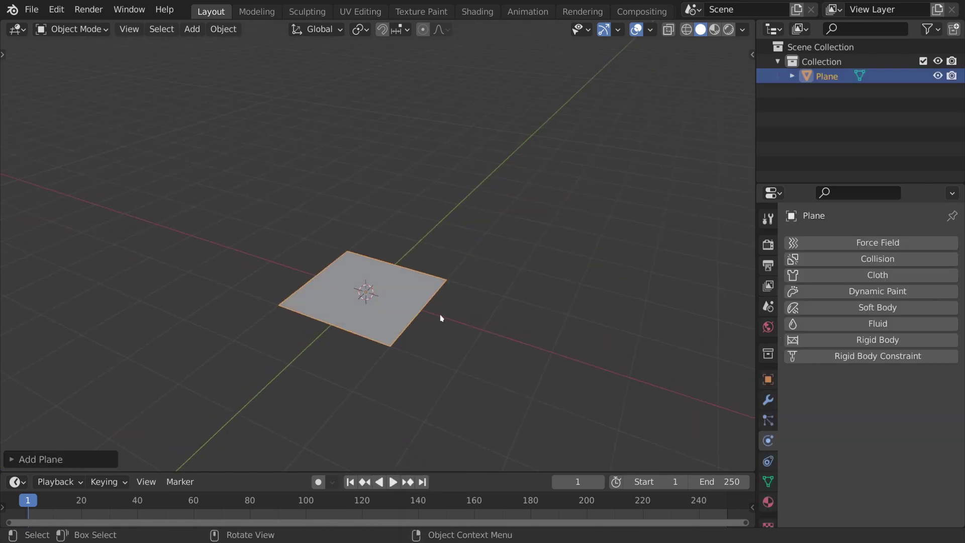
# Subdivide the plane in Edit Mode into a dense, even grid of faces.
pyautogui.press('Tab')
pyautogui.rightClick(442, 250)
pyautogui.rightClick(503, 308)
pyautogui.click(462, 204)
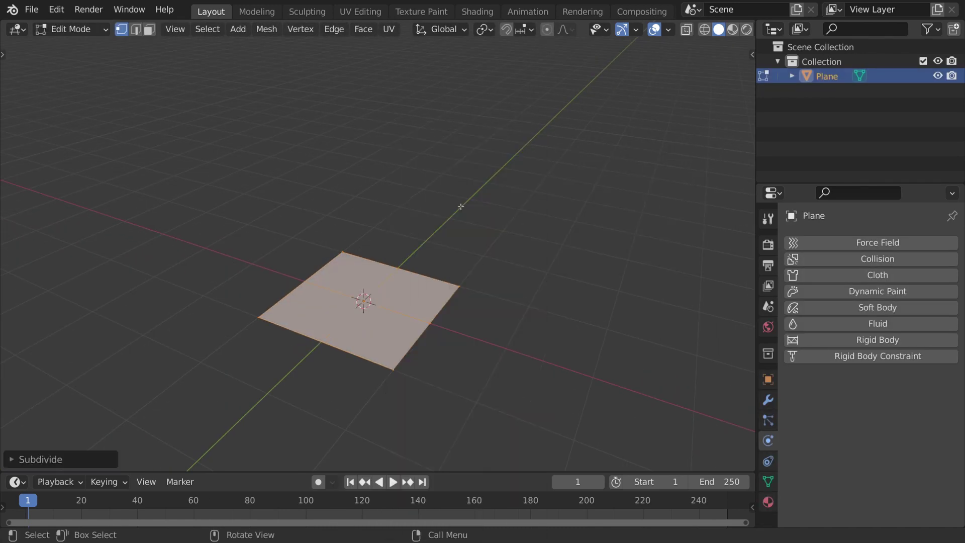
pyautogui.click(64, 460)
# Select the plane's outer boundary vertices and put them in a new vertex group named Pin.
pyautogui.hotkey('alt', 'a')
pyautogui.scroll(4, 184, 282)
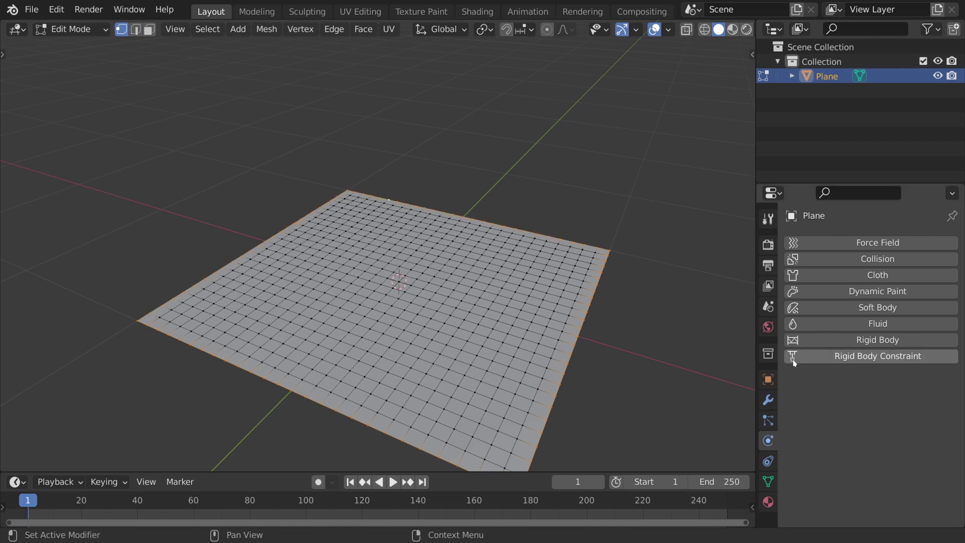
pyautogui.click(766, 483)
pyautogui.click(952, 287)
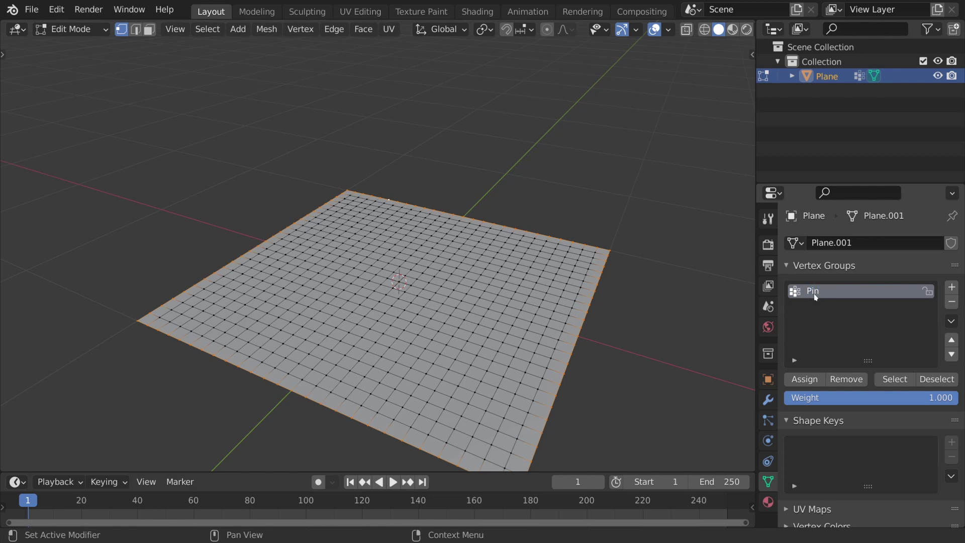
# Return the plane to Object Mode and add Cloth physics to it.
pyautogui.click(771, 440)
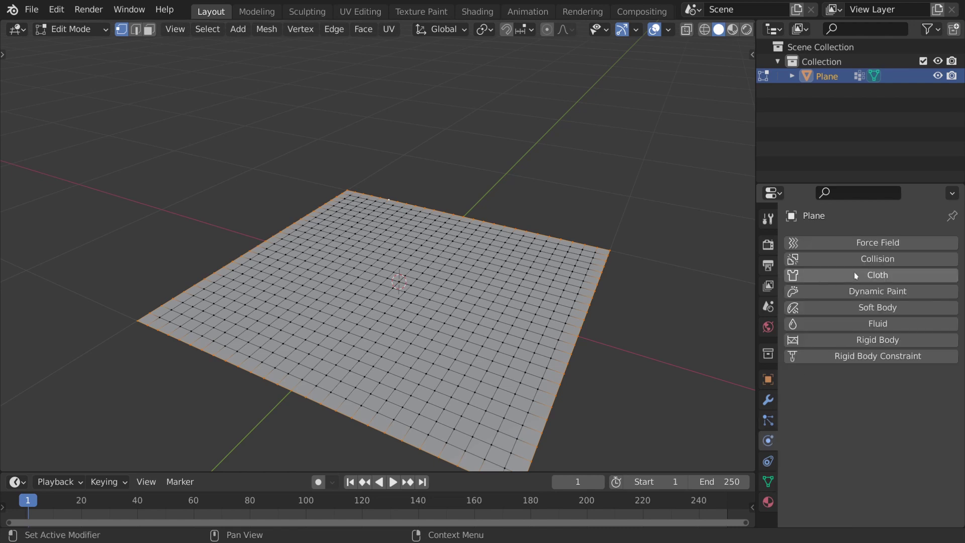
pyautogui.press('Tab')
pyautogui.click(863, 275)
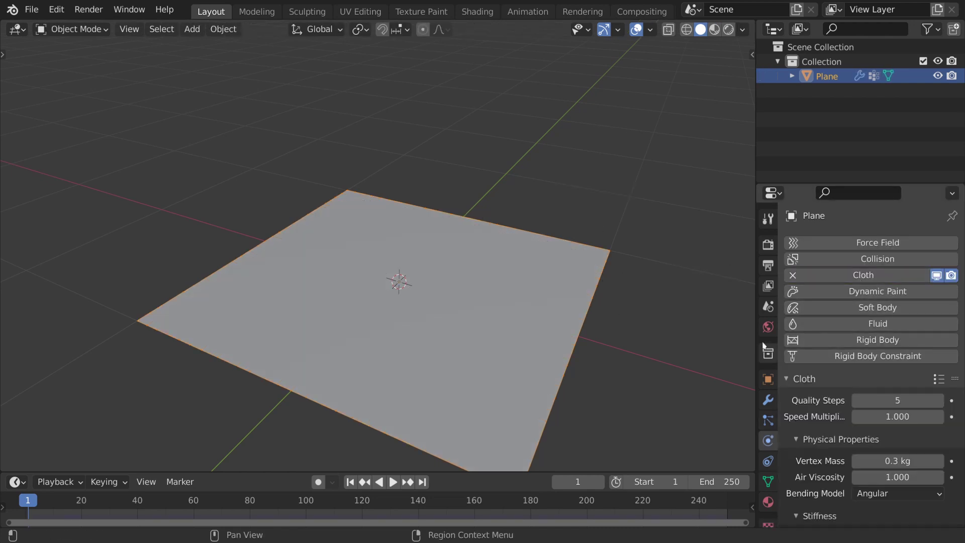
# Widen the properties area and set the cloth's Pin Group to the Pin vertex group.
pyautogui.moveTo(757, 281); pyautogui.dragTo(674, 282)
pyautogui.scroll(-5, 835, 409)
pyautogui.scroll(-10, 835, 409)
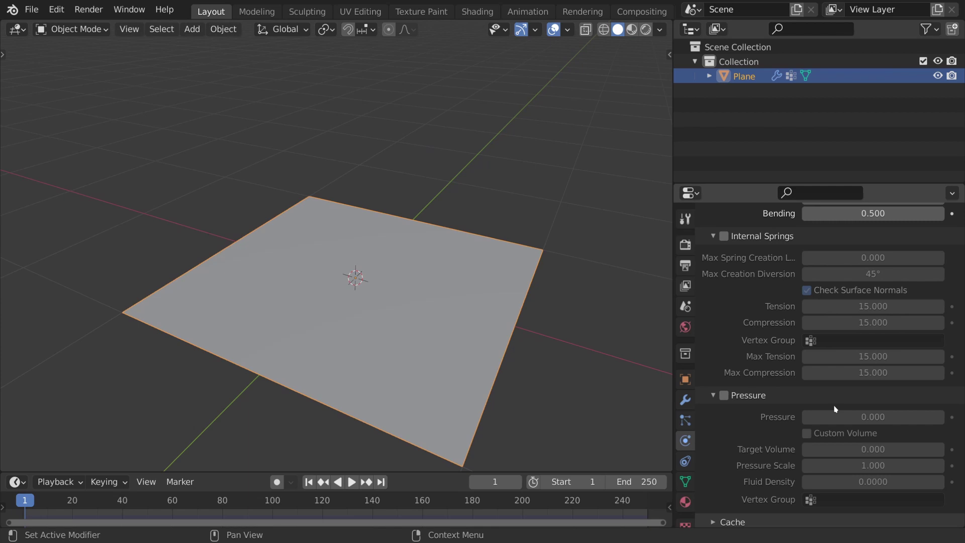
pyautogui.click(739, 467)
pyautogui.scroll(-5, 813, 427)
pyautogui.click(847, 374)
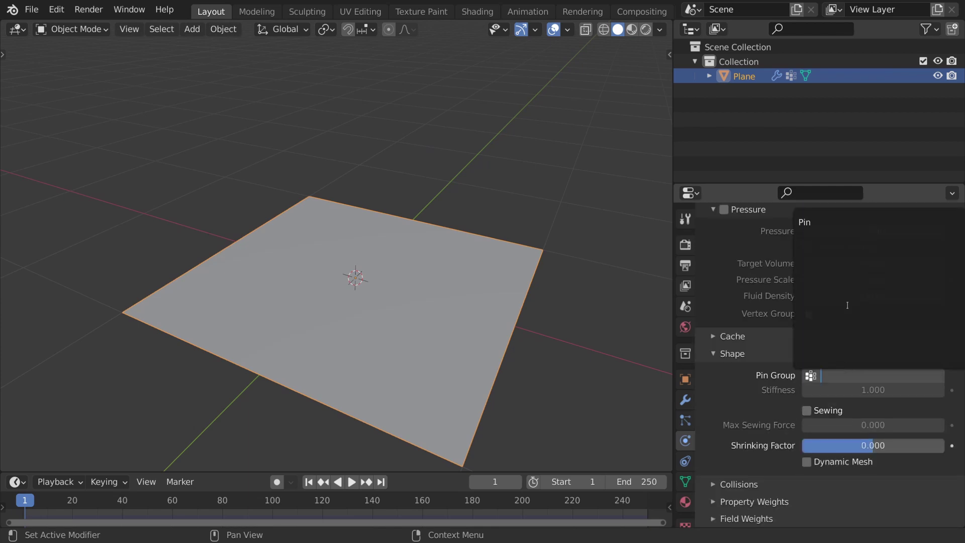
pyautogui.click(820, 222)
# Play the cloth simulation to check how the pinned plane behaves, and return to frame 0.
pyautogui.click(581, 342)
pyautogui.scroll(-2, 584, 317)
pyautogui.press('space')
pyautogui.moveTo(584, 317); pyautogui.dragTo(391, 320, button='middle')
pyautogui.moveTo(481, 351); pyautogui.dragTo(478, 337, button='middle')
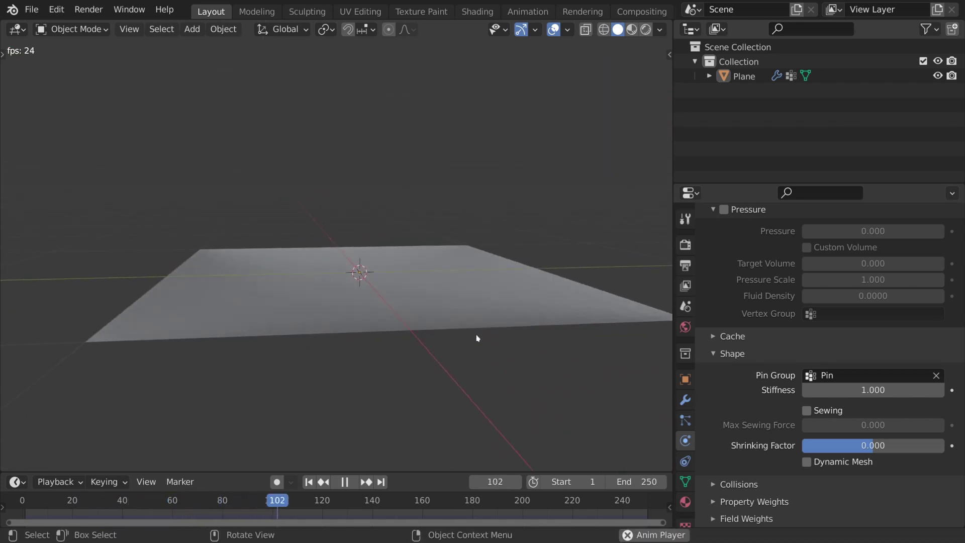
pyautogui.moveTo(221, 502); pyautogui.dragTo(22, 503)
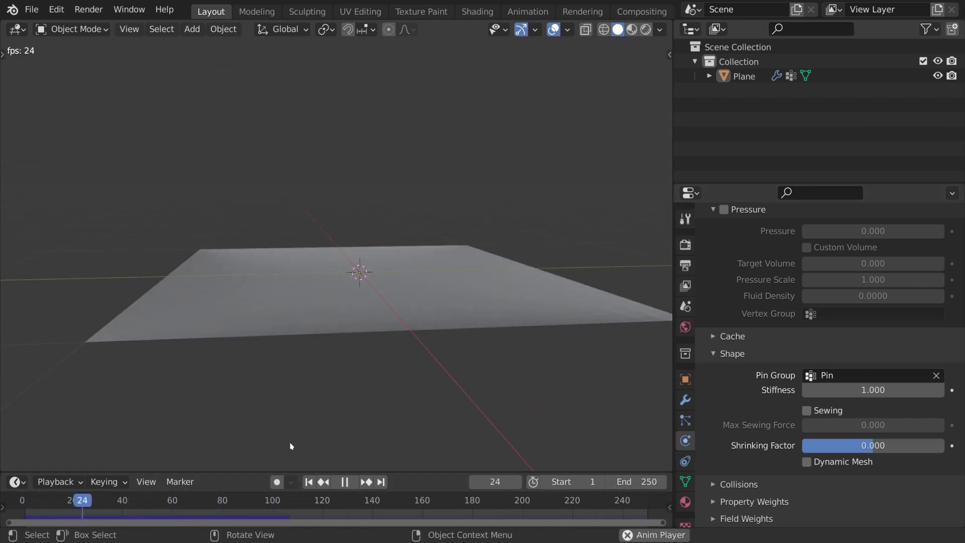
pyautogui.click(22, 500)
# Add a cube, scale it down, and raise it about 0.95 m above the plane along Z.
pyautogui.moveTo(402, 321); pyautogui.dragTo(442, 282, button='middle')
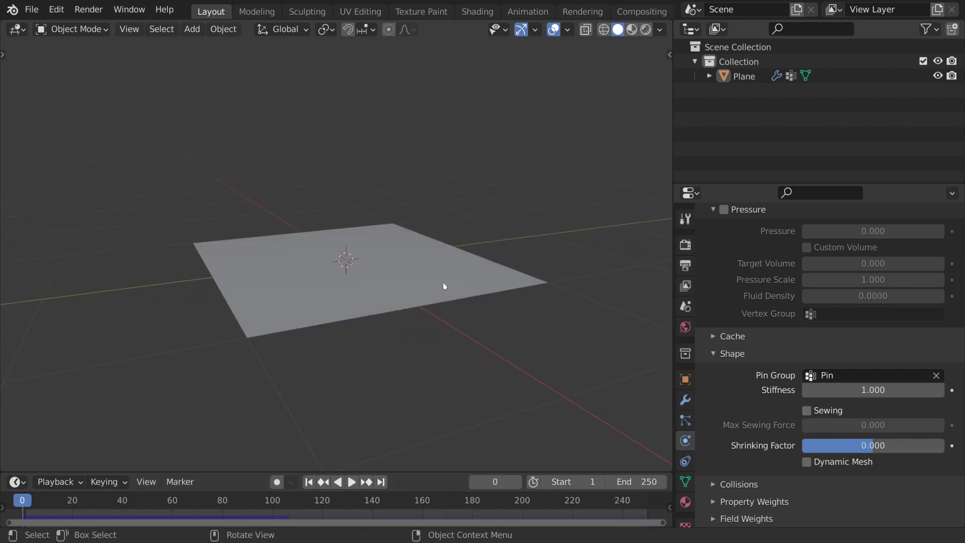
pyautogui.hotkey('shift', 'a')
pyautogui.moveTo(428, 254)
pyautogui.click(478, 277)
pyautogui.press('s')
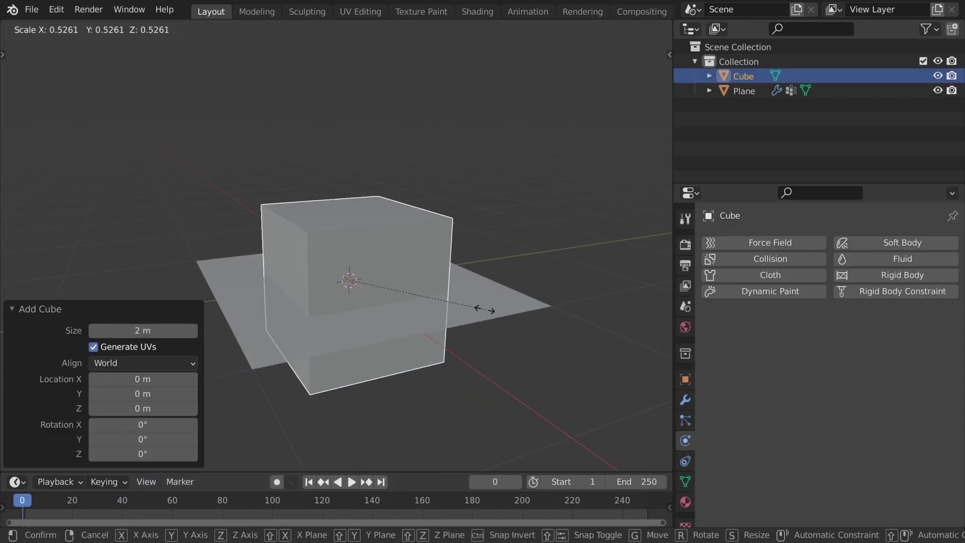
pyautogui.click(388, 292)
pyautogui.press('g')
pyautogui.press('z')
pyautogui.click(491, 218)
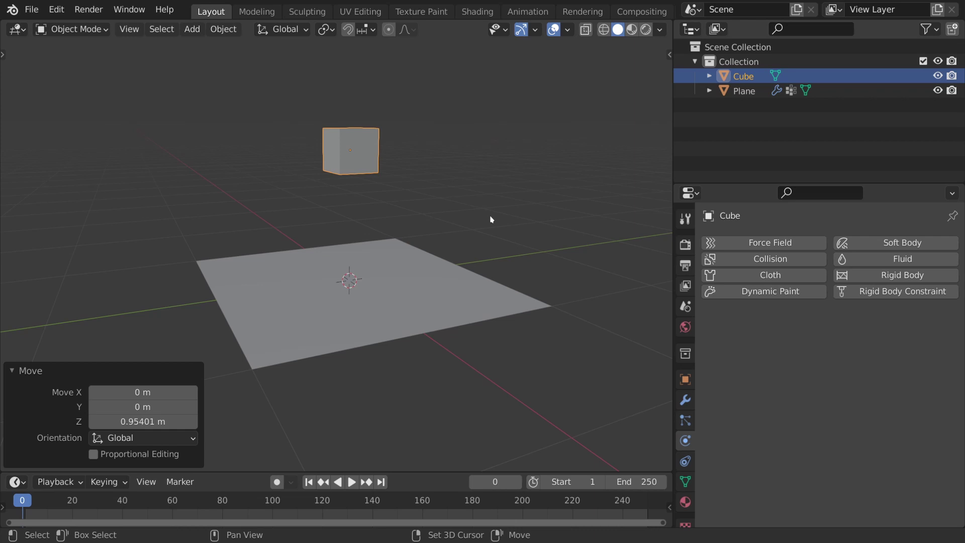
# Add active Rigid Body physics to the cube and play a test of its fall, stopping back at frame 0.
pyautogui.moveTo(491, 218); pyautogui.dragTo(562, 262, button='middle')
pyautogui.click(904, 275)
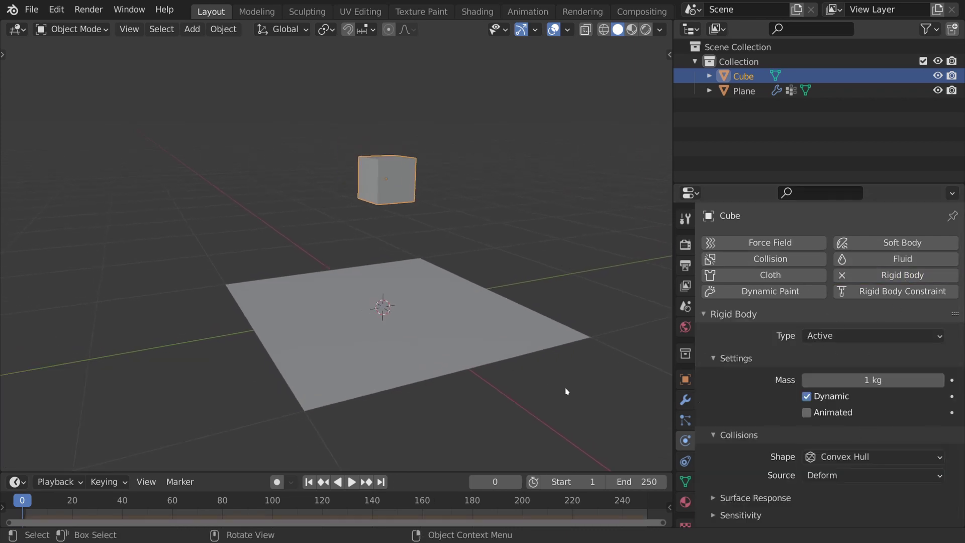
pyautogui.click(553, 372)
pyautogui.scroll(-4, 520, 334)
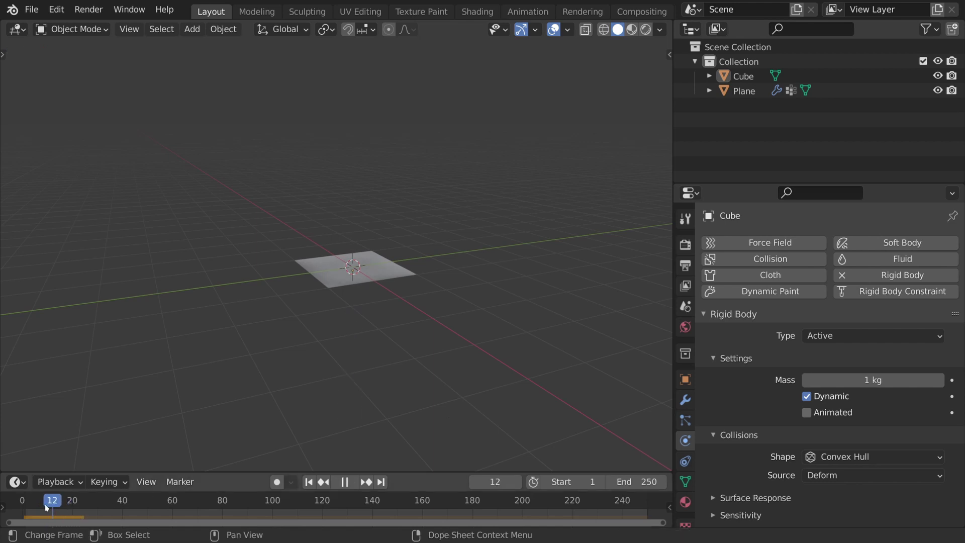
pyautogui.press('Escape')
pyautogui.scroll(3, 555, 338)
# Scale the cube down further and deselect it.
pyautogui.click(371, 199)
pyautogui.press('s')
pyautogui.click(498, 227)
pyautogui.click(491, 226)
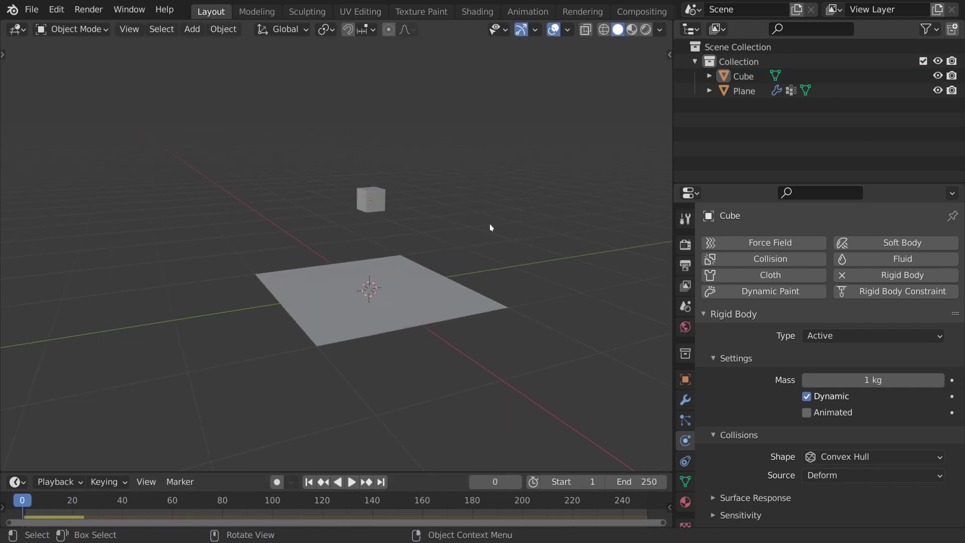
# Add Collision physics to the cube and review its Softbody & Cloth settings.
pyautogui.click(378, 200)
pyautogui.click(782, 260)
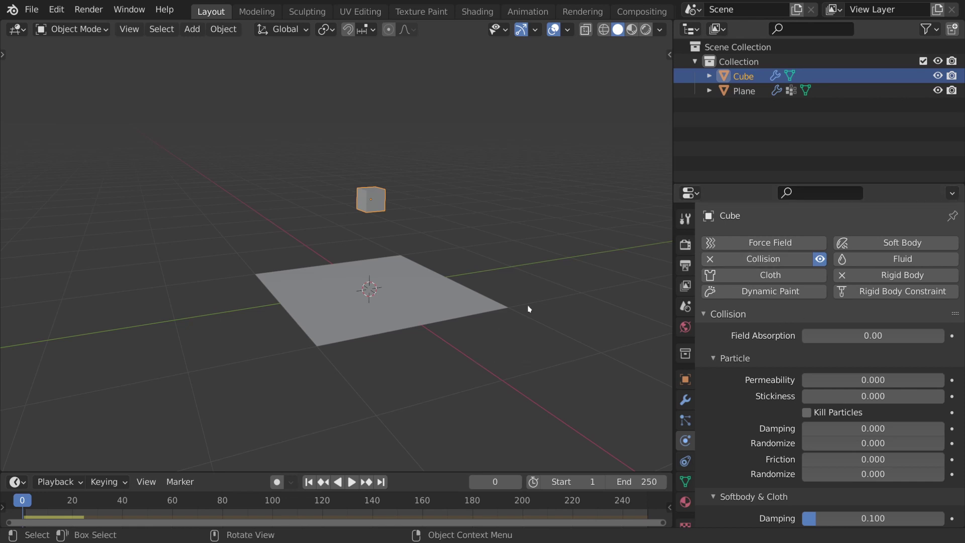
pyautogui.scroll(1, 533, 305)
pyautogui.scroll(-6, 809, 399)
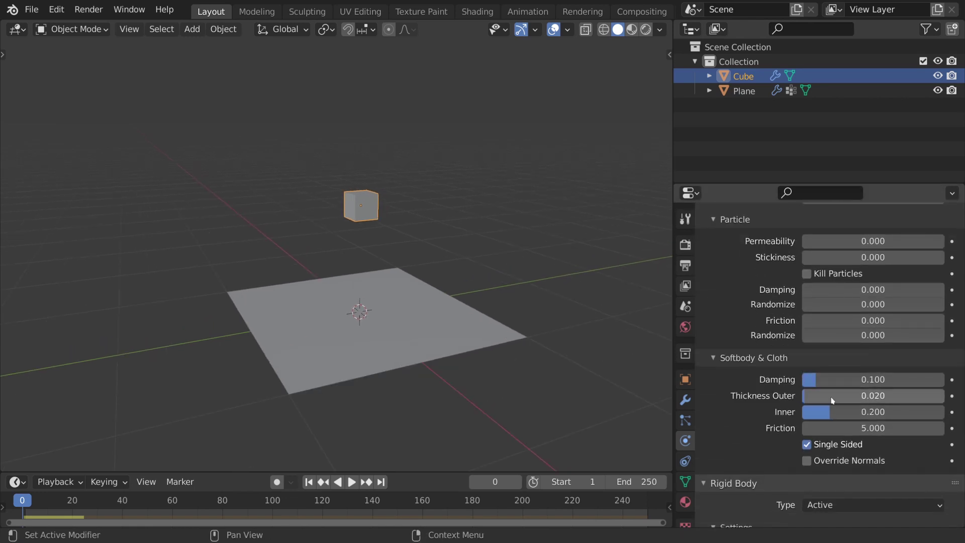
# Play the simulation to check the cube's collision with the cloth, and return to frame 0.
pyautogui.click(484, 381)
pyautogui.press('space')
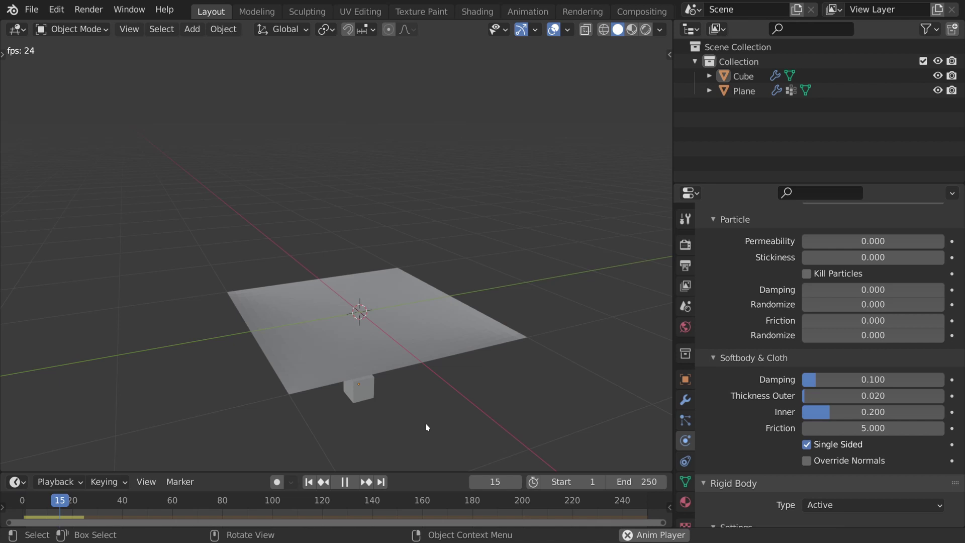
pyautogui.moveTo(85, 501)
pyautogui.mouseDown()
pyautogui.moveTo(22, 501)
pyautogui.moveTo(87, 507)
pyautogui.mouseUp()
pyautogui.press('Escape')
# Add Rigid Body physics to the plane and set its type to Passive.
pyautogui.click(491, 341)
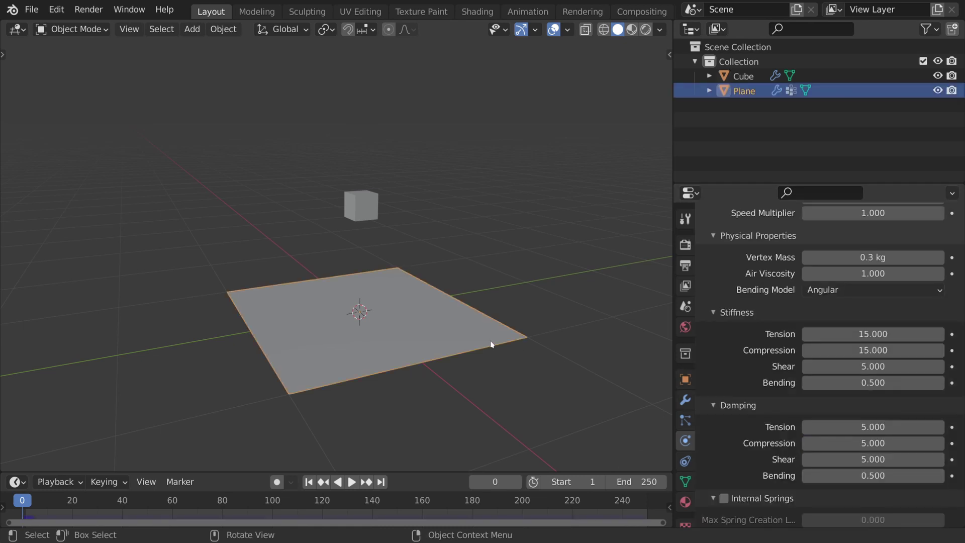
pyautogui.scroll(5, 843, 333)
pyautogui.click(873, 276)
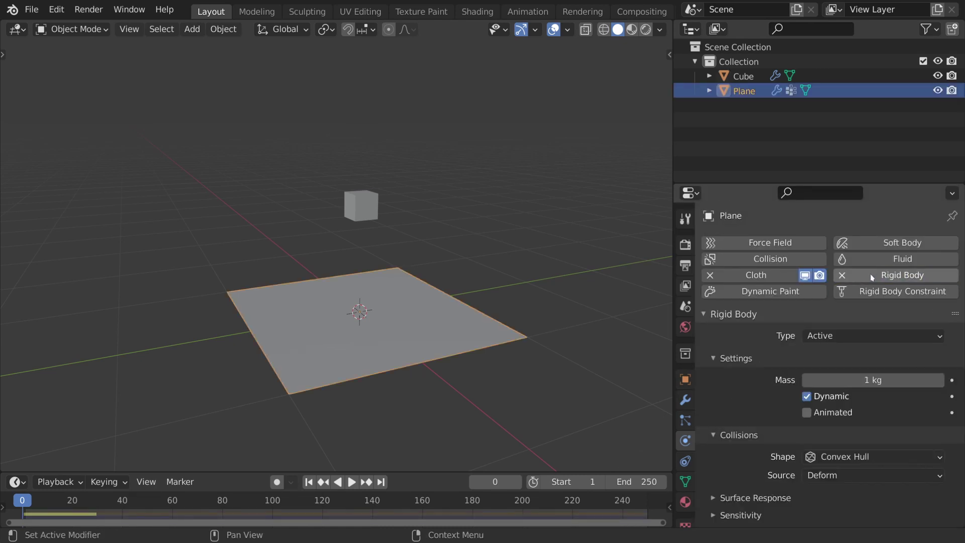
pyautogui.click(842, 336)
pyautogui.click(838, 368)
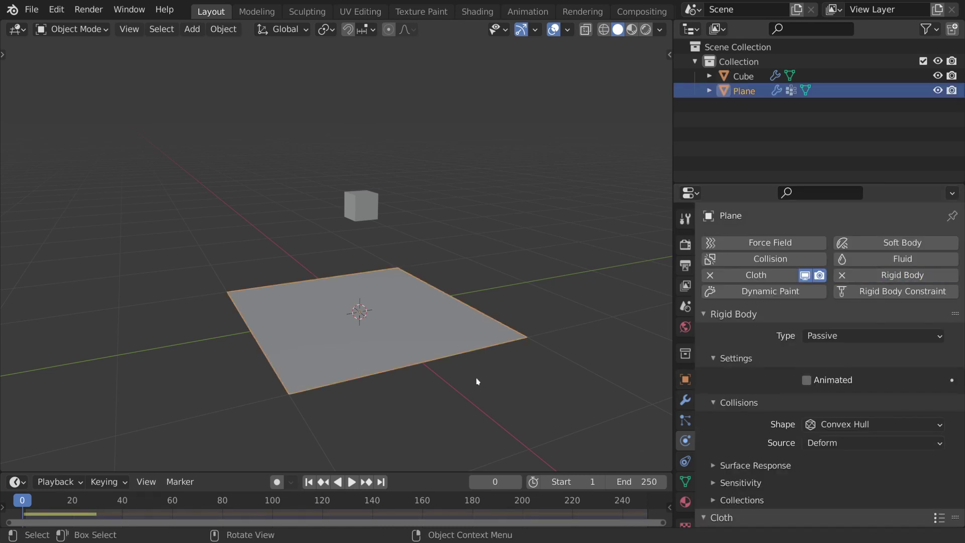
# Set the plane's rigid body collision shape to Mesh.
pyautogui.moveTo(476, 382); pyautogui.dragTo(522, 372, button='middle')
pyautogui.scroll(-5, 743, 379)
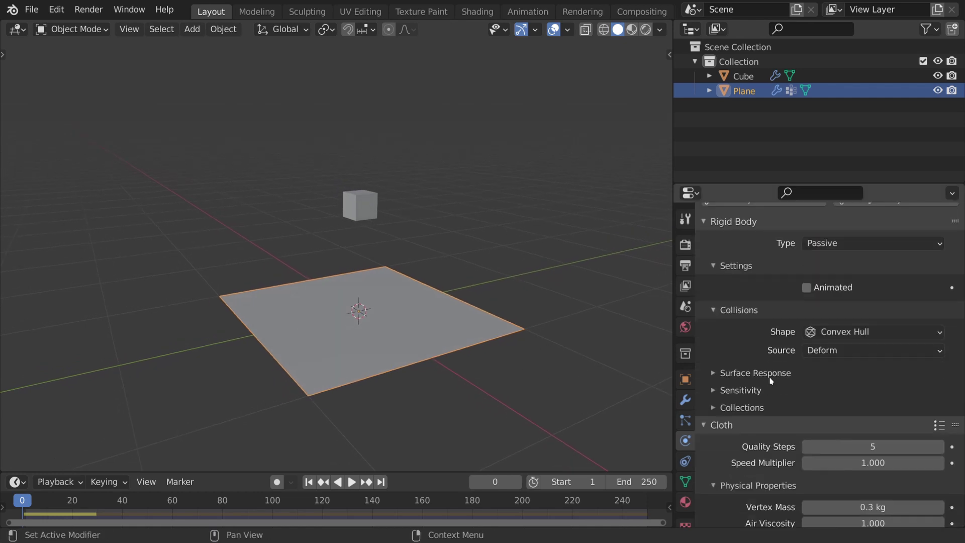
pyautogui.click(750, 395)
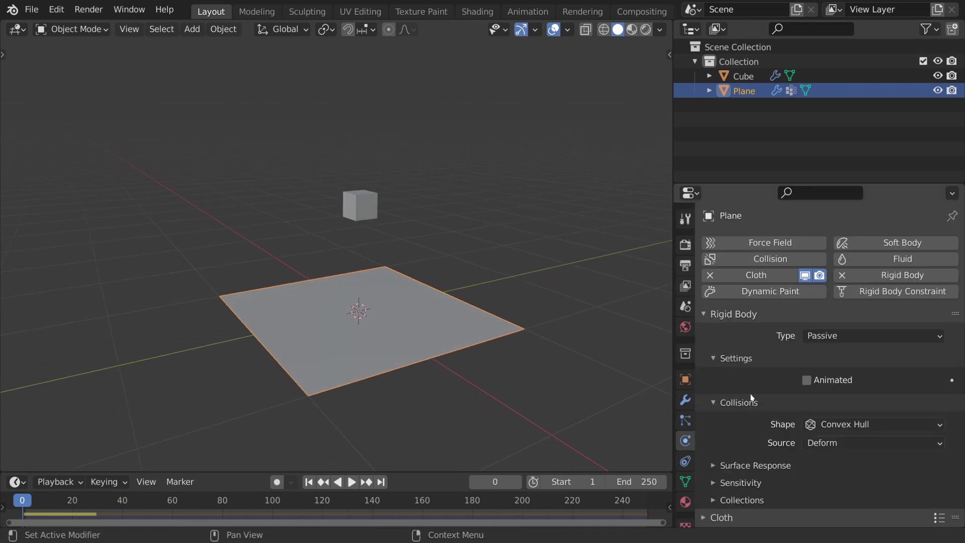
pyautogui.click(874, 424)
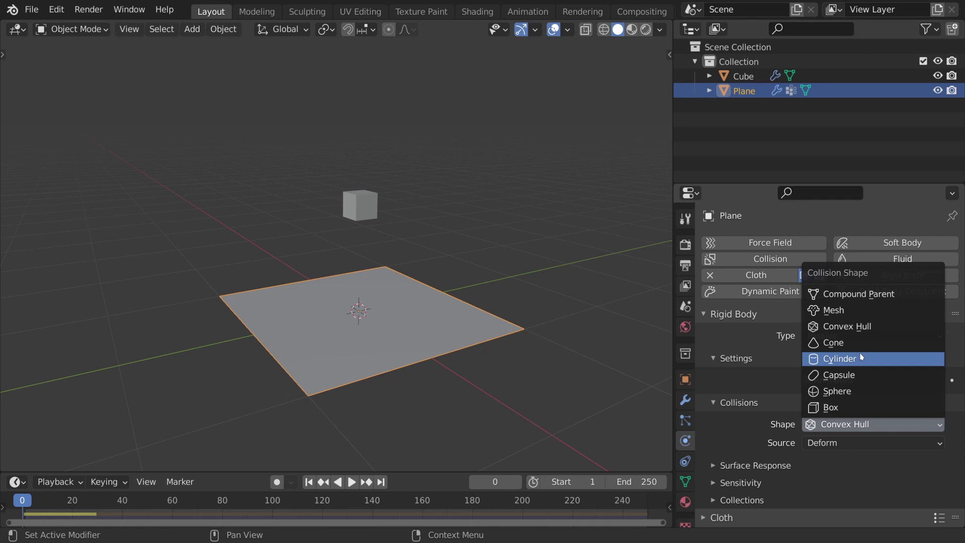
pyautogui.click(851, 311)
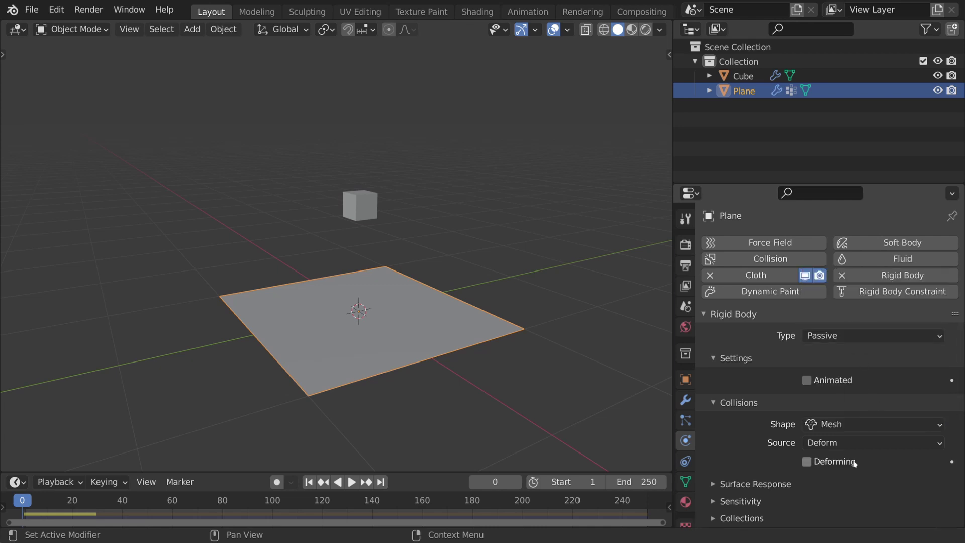
# Play the simulation to check how the cube lands with the mesh collision shape, and return to frame 0.
pyautogui.moveTo(520, 361); pyautogui.dragTo(509, 331, button='middle')
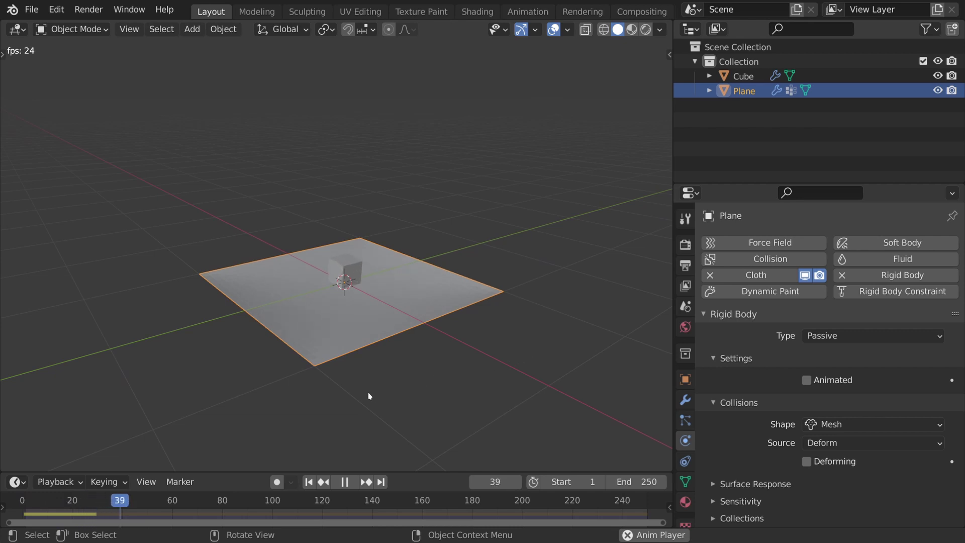
pyautogui.press('Escape')
pyautogui.moveTo(545, 371); pyautogui.dragTo(576, 394, button='middle')
pyautogui.scroll(1, 558, 355)
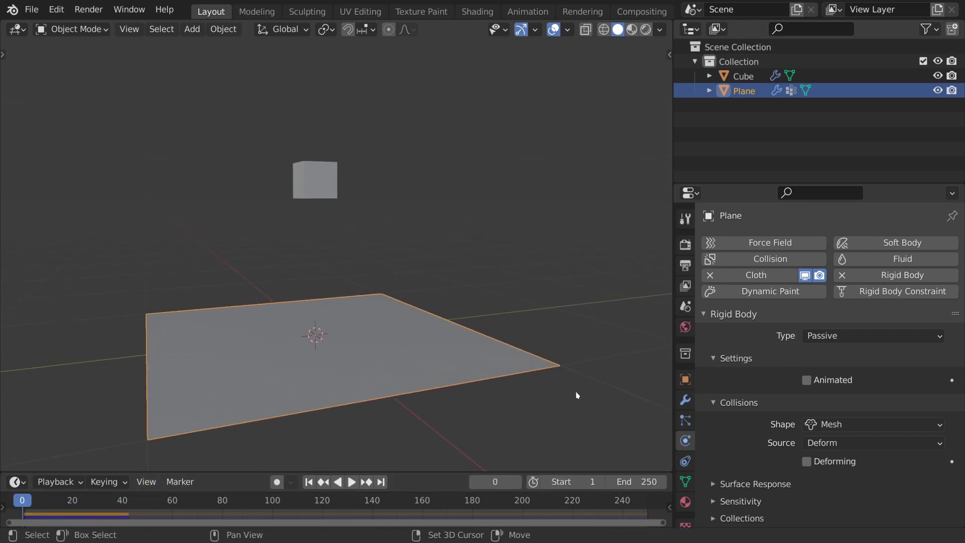
# Set the plane's rigid body collision source to Base and play the simulation to examine the cube's landing.
pyautogui.click(873, 446)
pyautogui.click(863, 459)
pyautogui.moveTo(482, 403); pyautogui.dragTo(466, 397, button='middle')
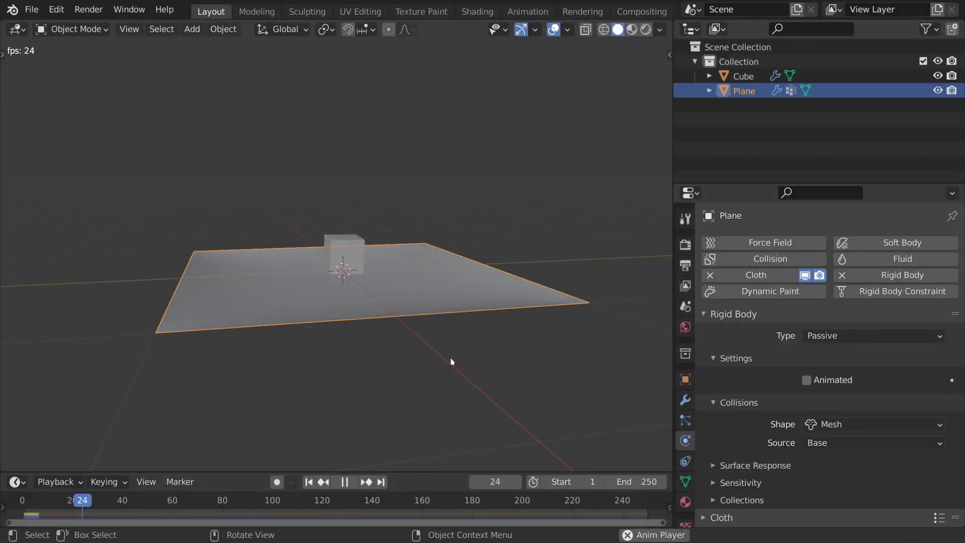
pyautogui.moveTo(547, 363); pyautogui.dragTo(491, 364, button='middle')
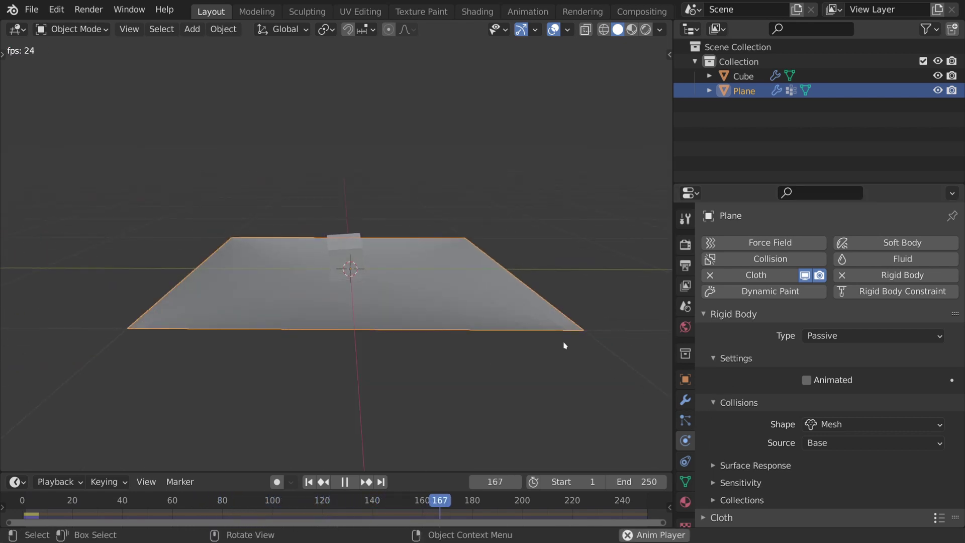
pyautogui.press('space')
# Set the plane's cloth Vertex Mass to 1 kg and resume playing the simulation.
pyautogui.click(685, 400)
pyautogui.click(685, 440)
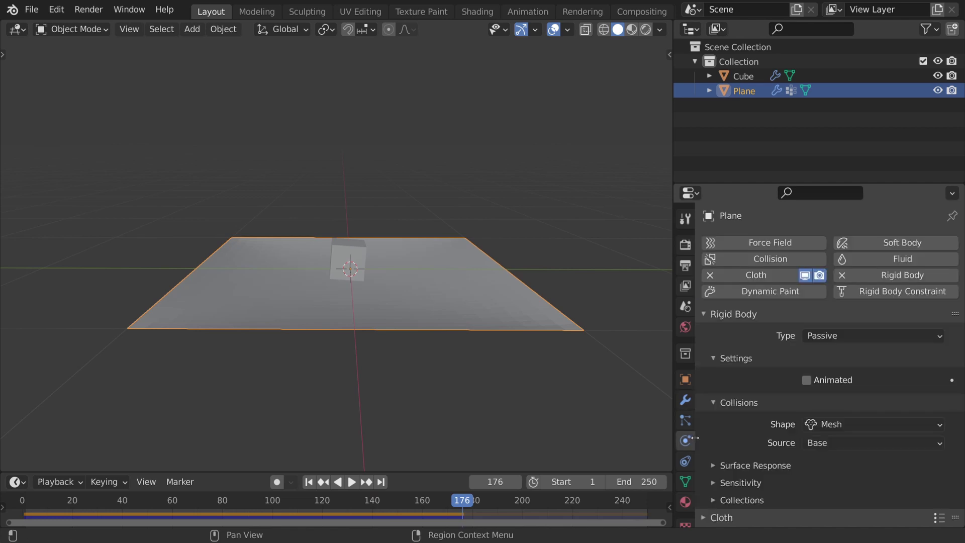
pyautogui.click(733, 517)
pyautogui.scroll(-12, 754, 498)
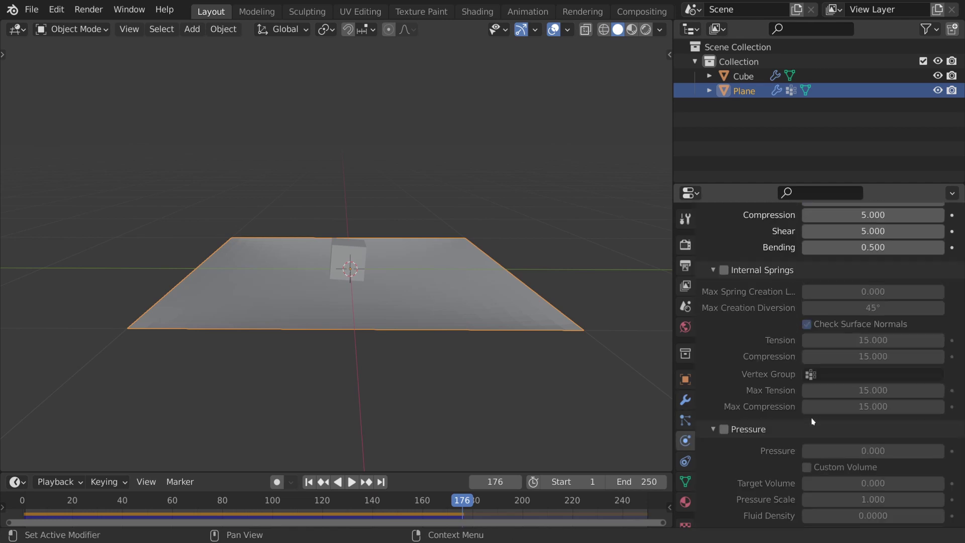
pyautogui.scroll(8, 818, 425)
pyautogui.scroll(3, 818, 425)
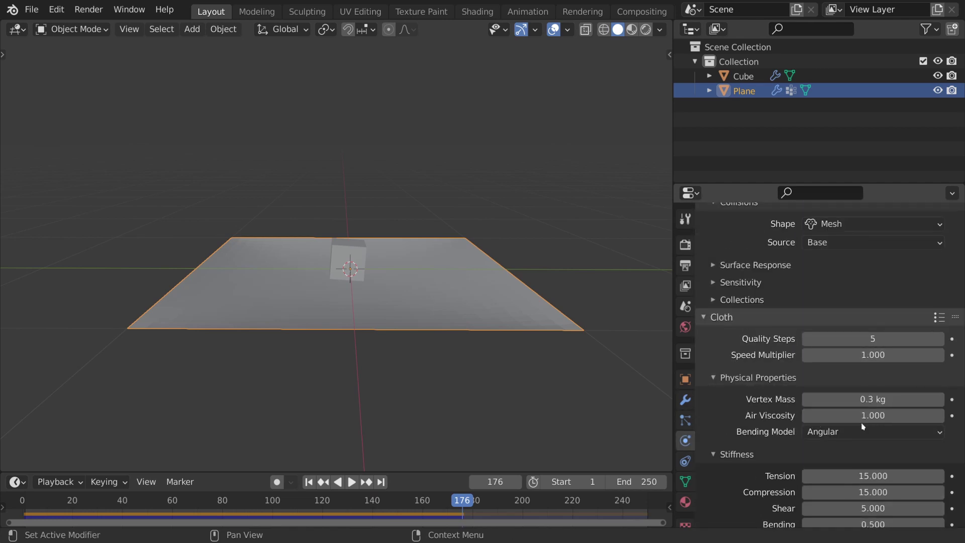
pyautogui.click(864, 400)
pyautogui.write('1')
pyautogui.press('Return')
pyautogui.press('space')
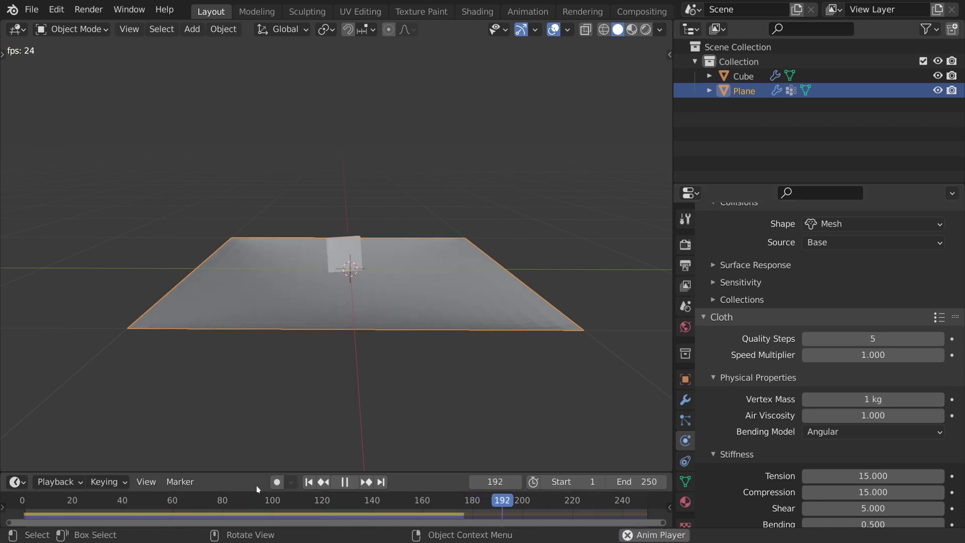
# Set the cube's Softbody & Cloth collision Thickness Outer to 0.088 and replay the simulation from the start.
pyautogui.moveTo(472, 417); pyautogui.dragTo(499, 410, button='middle')
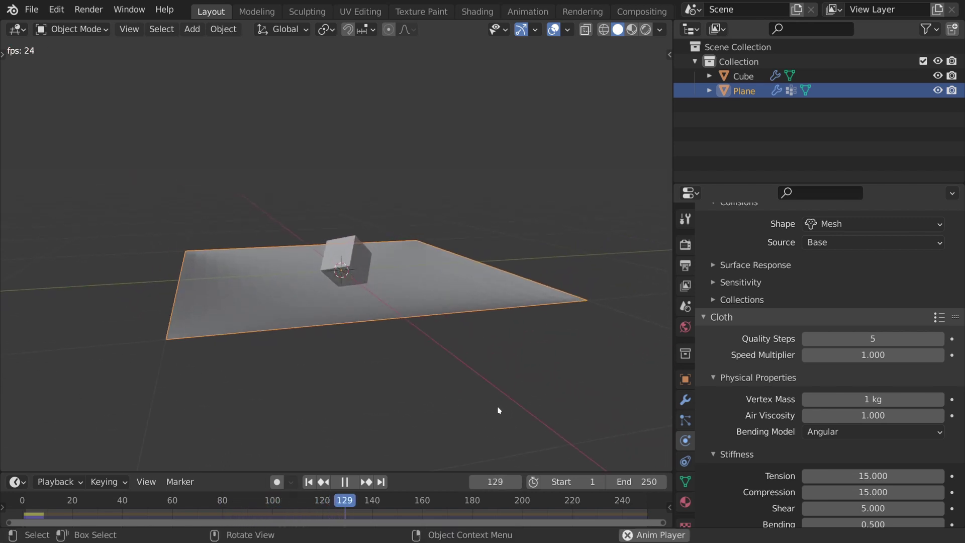
pyautogui.press('space')
pyautogui.click(389, 270)
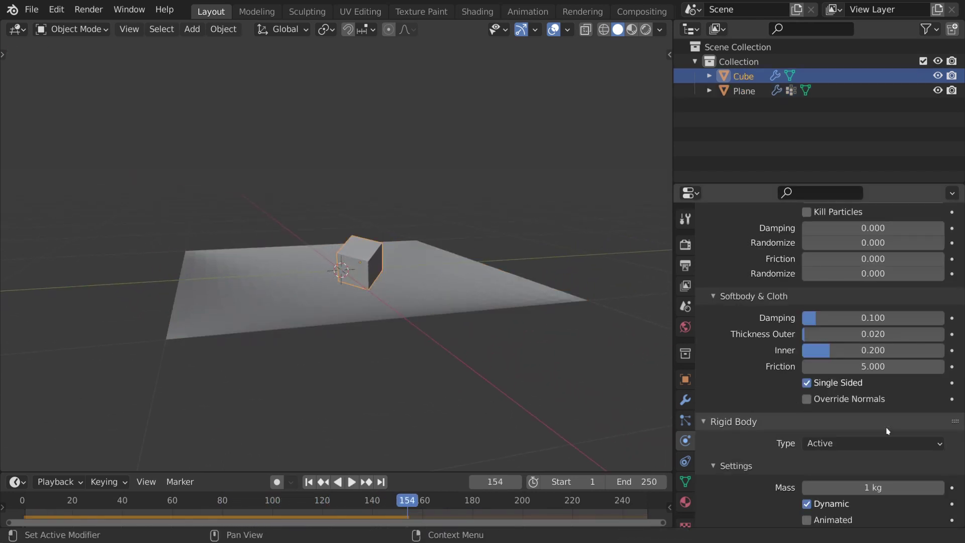
pyautogui.scroll(6, 885, 432)
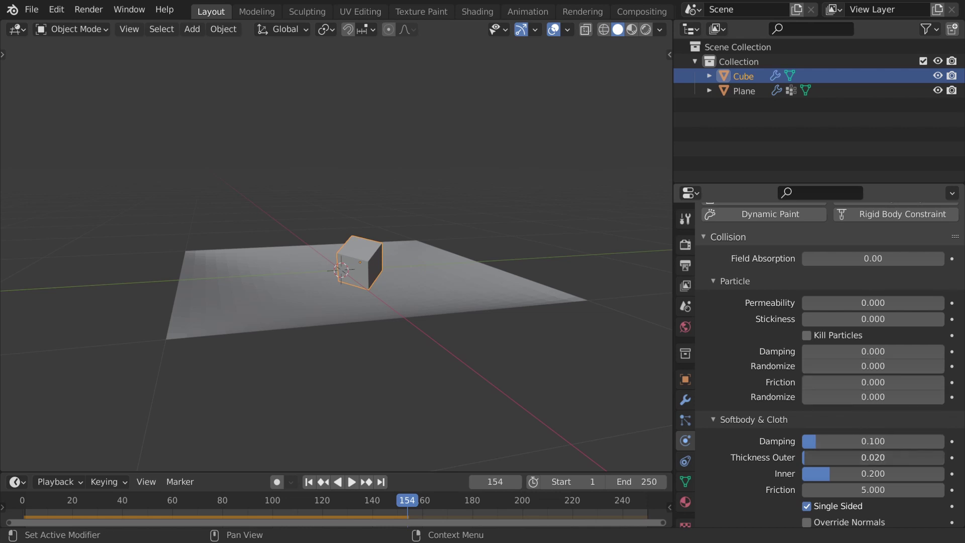
pyautogui.hotkey('shift', 'Left')
pyautogui.press('space')
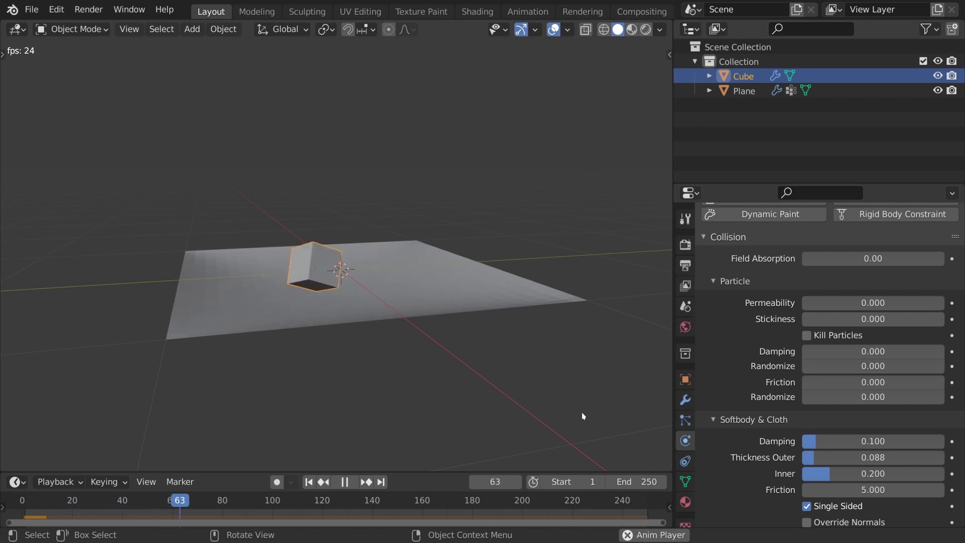
pyautogui.press('space')
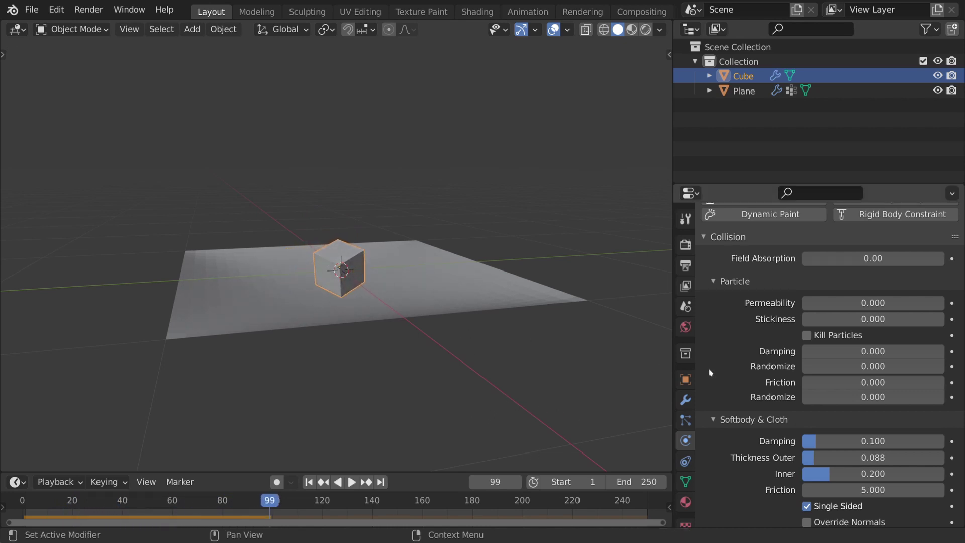
# Raise the cube's collision Thickness Outer to 0.238 and replay the simulation from the start.
pyautogui.moveTo(855, 458); pyautogui.dragTo(885, 458)
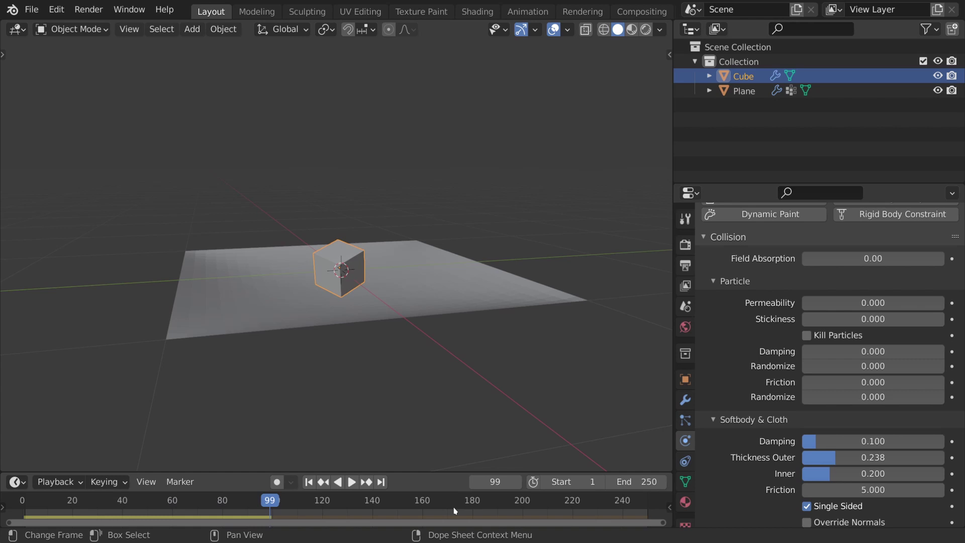
pyautogui.hotkey('shift', 'Left')
pyautogui.press('space')
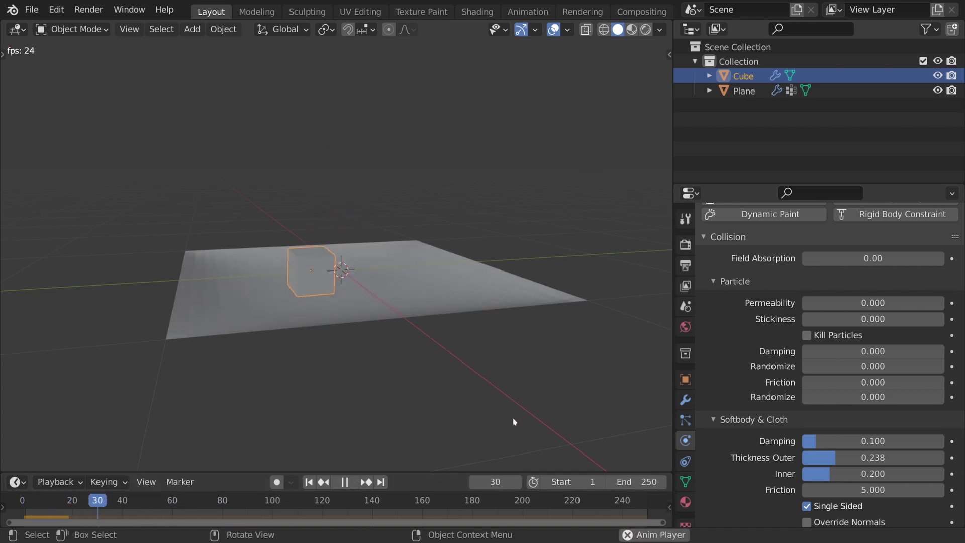
# Move the plane vertically along the Z axis during playback and examine how the cube and cloth interact.
pyautogui.click(410, 292)
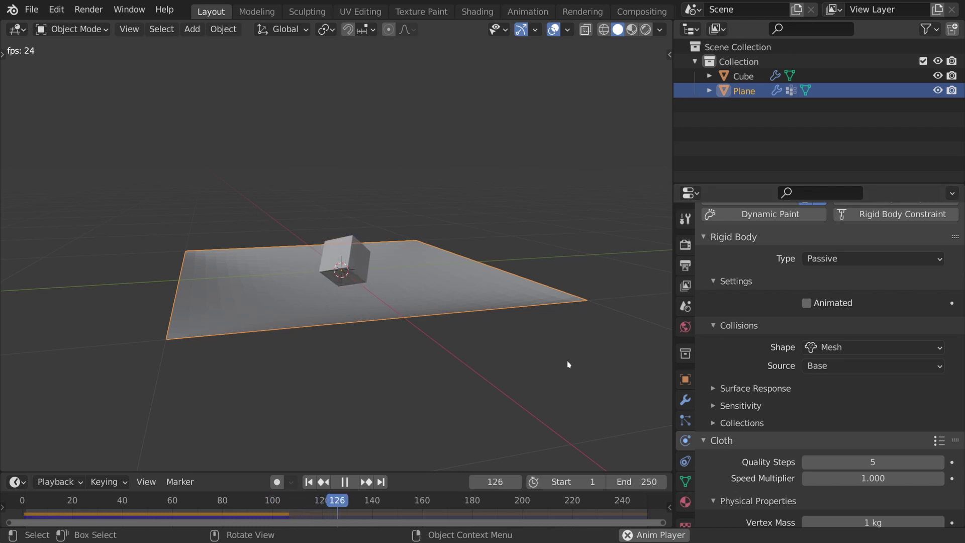
pyautogui.click(361, 261)
pyautogui.moveTo(577, 377); pyautogui.dragTo(466, 317, button='middle')
pyautogui.click(456, 285)
pyautogui.press('g')
pyautogui.press('z')
pyautogui.click(457, 276)
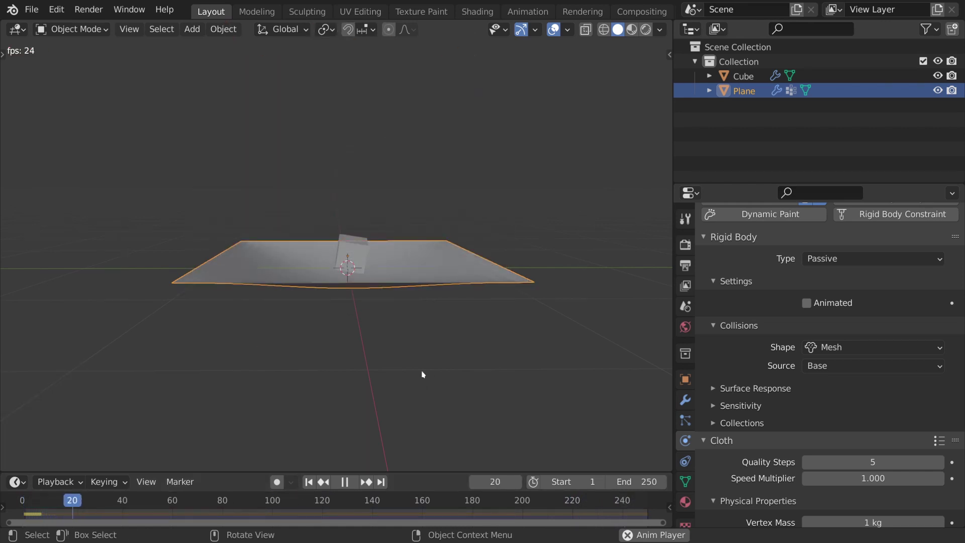
pyautogui.scroll(5, 425, 352)
pyautogui.moveTo(425, 351); pyautogui.dragTo(480, 335, button='middle')
pyautogui.press('space')
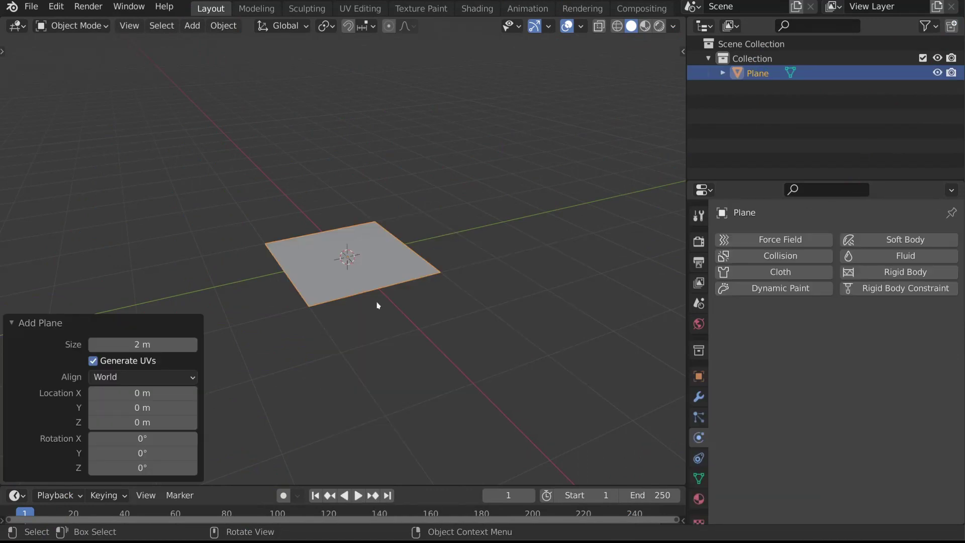
# Rotate the new plane's mesh 90° about the X axis, subdivide it into a dense grid and select its top row of vertices.
pyautogui.press('Tab')
pyautogui.write('rx90')
pyautogui.press('Return')
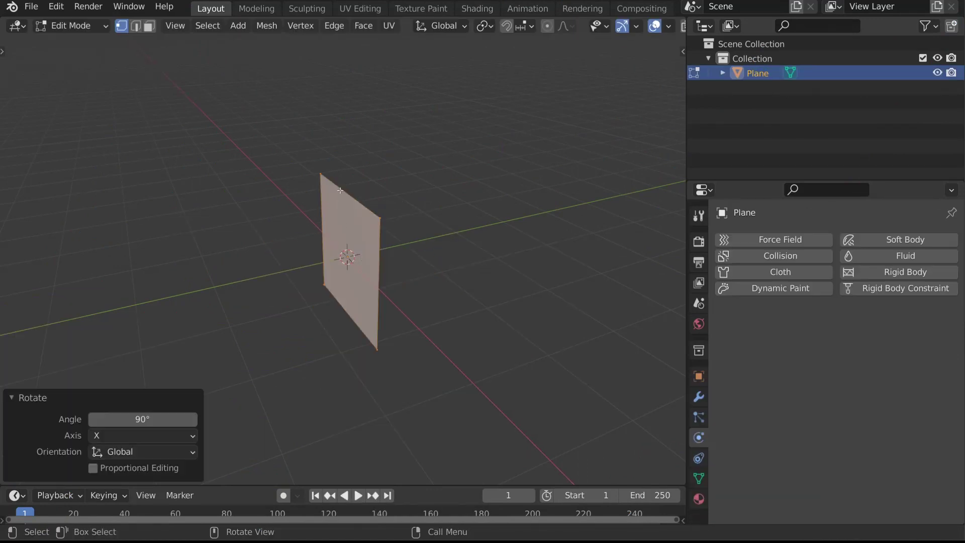
pyautogui.rightClick(372, 312)
pyautogui.click(369, 200)
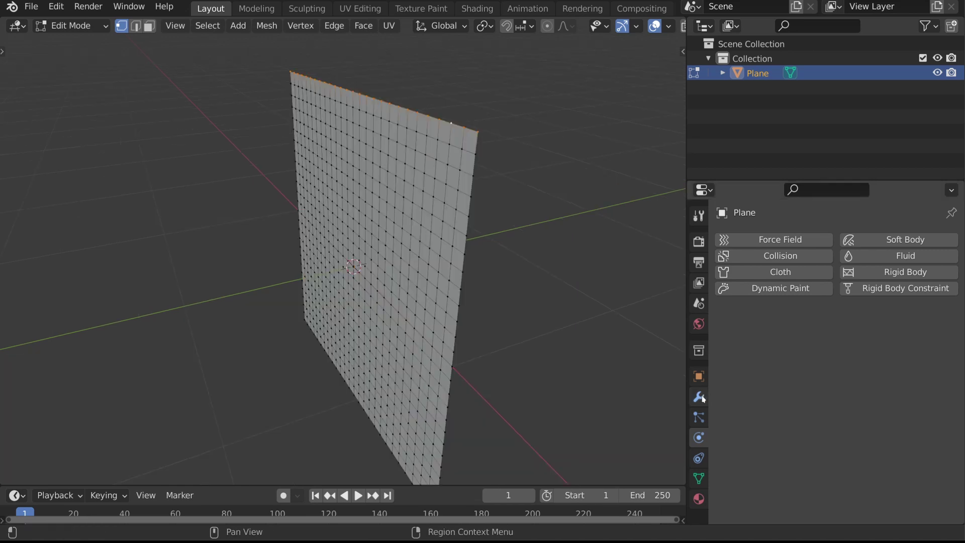
# Create a vertex group named Pin and assign the plane's top row of vertices to it.
pyautogui.click(699, 477)
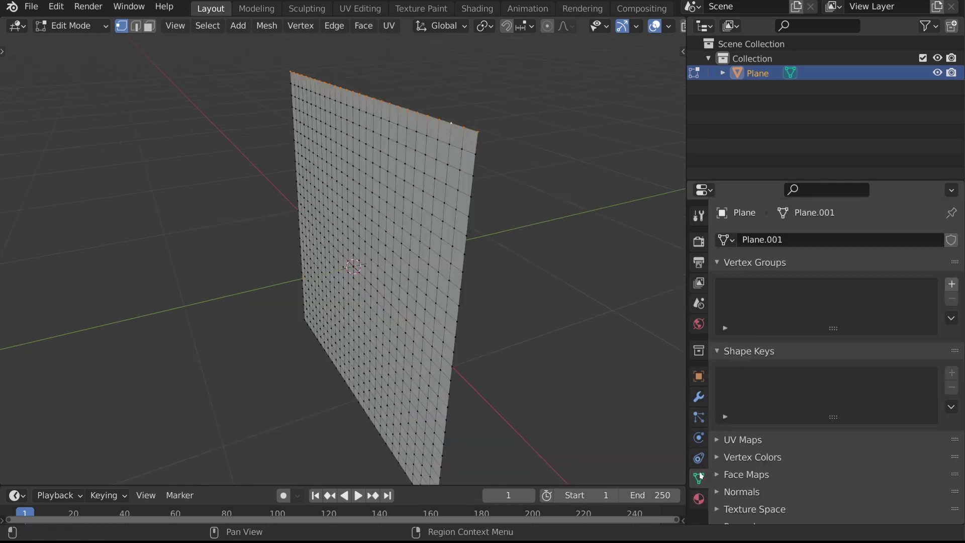
pyautogui.click(952, 285)
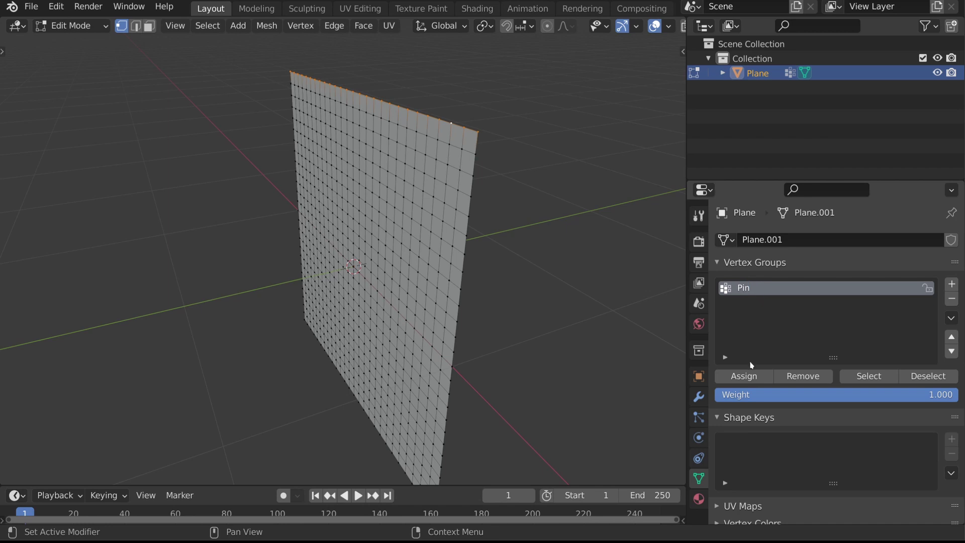
pyautogui.click(748, 378)
pyautogui.press('Tab')
# Add Cloth physics to the plane and set its Pin Group to Pin.
pyautogui.click(701, 441)
pyautogui.click(802, 271)
pyautogui.scroll(-4, 547, 324)
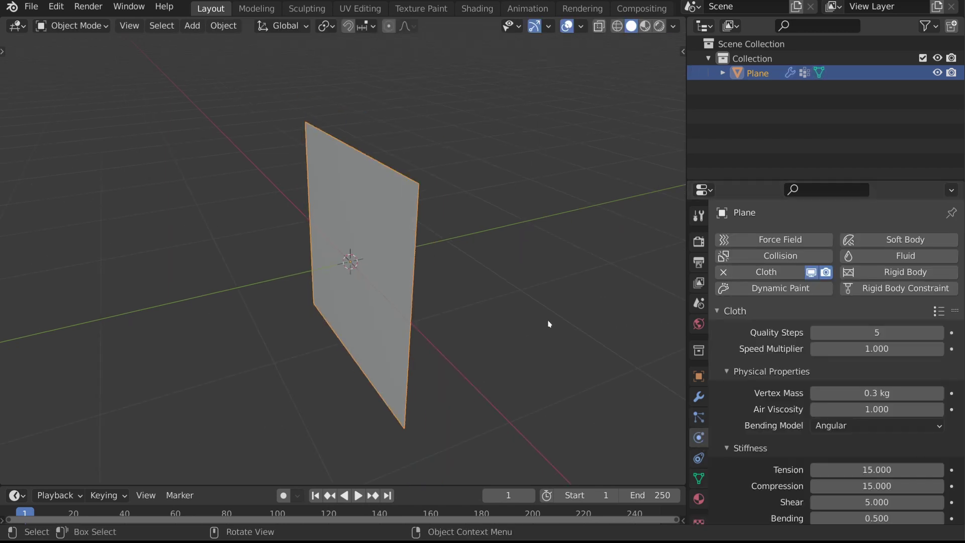
pyautogui.scroll(-10, 876, 333)
pyautogui.click(877, 372)
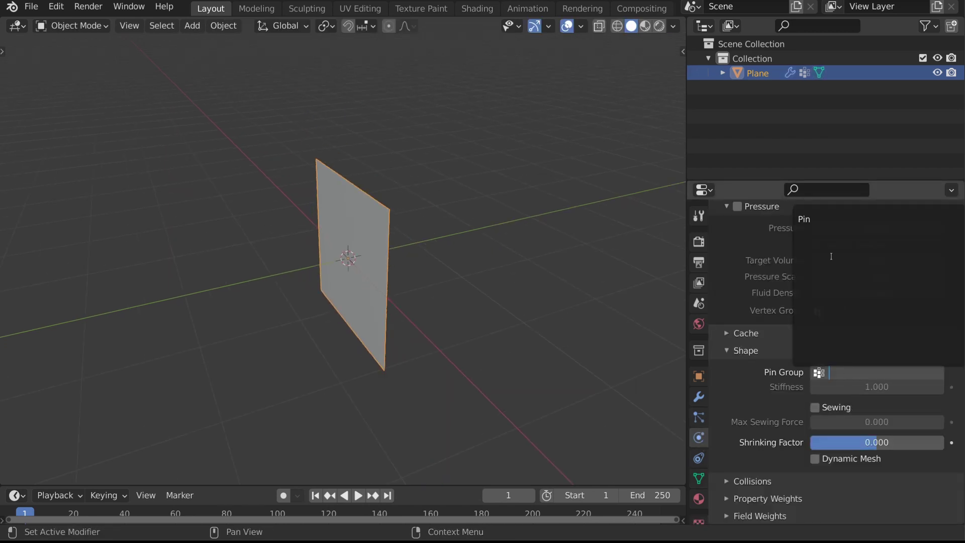
pyautogui.click(815, 216)
# Play the simulation and move the plane along the Y axis to test how the pinned cloth swings.
pyautogui.press('space')
pyautogui.moveTo(473, 292); pyautogui.dragTo(448, 304, button='middle')
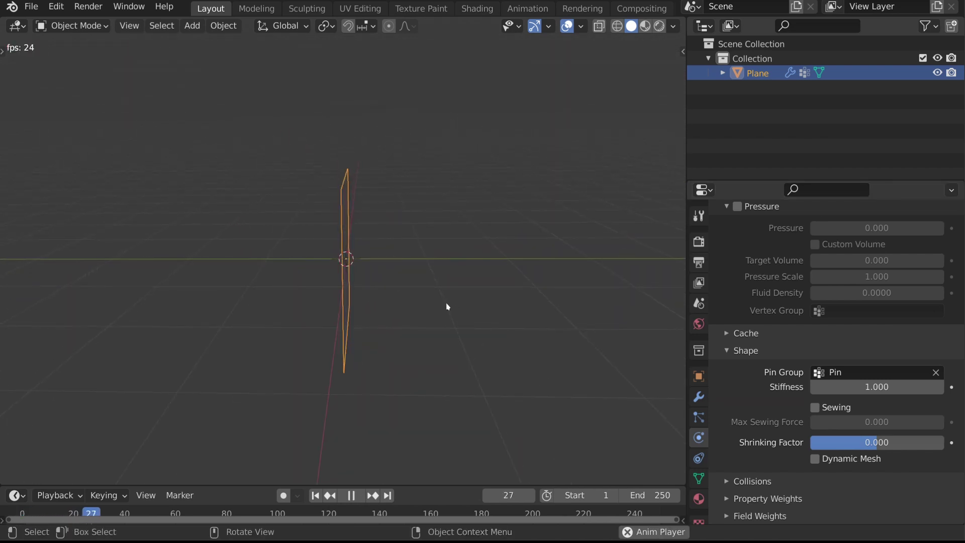
pyautogui.press('g')
pyautogui.press('y')
pyautogui.click(509, 307)
pyautogui.press('g')
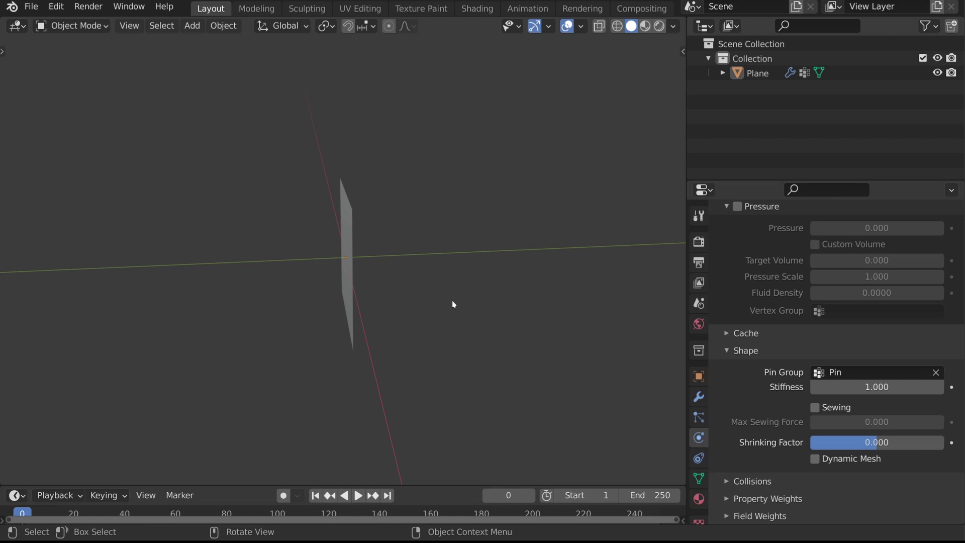
# Add a cube and move it about 2.26 m down below the plane.
pyautogui.hotkey('shift', 'a')
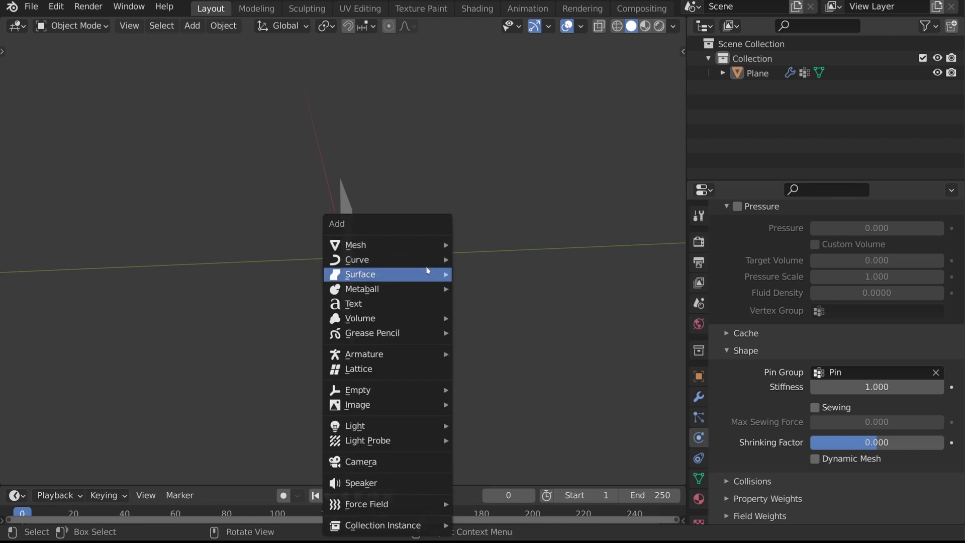
pyautogui.moveTo(362, 243)
pyautogui.click(495, 274)
pyautogui.press('g')
pyautogui.press('z')
pyautogui.click(406, 319)
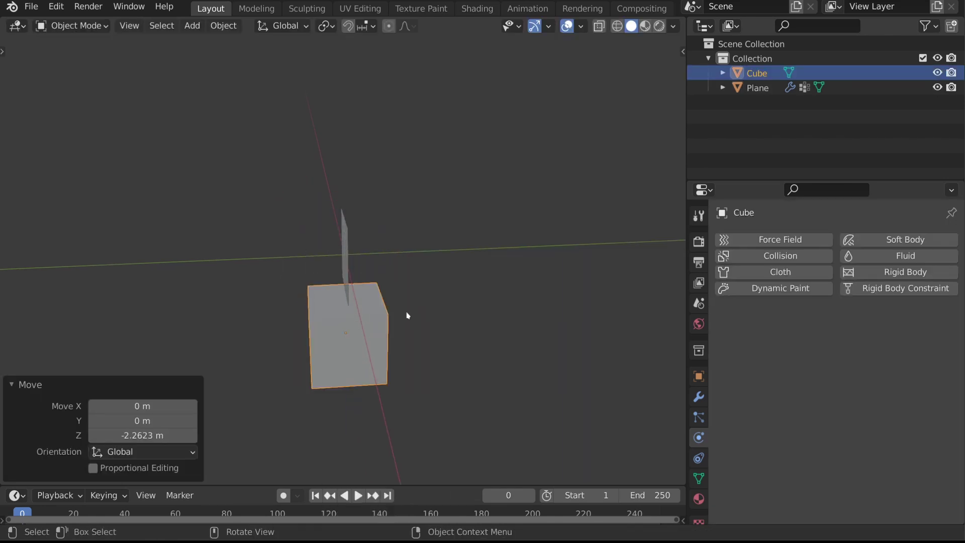
# Scale the cube along X and Y only into a wide, flat floor slab.
pyautogui.press('s')
pyautogui.hotkey('shift', 'z')
pyautogui.click(391, 310)
pyautogui.scroll(-5, 391, 310)
pyautogui.moveTo(391, 309); pyautogui.dragTo(537, 328, button='middle')
pyautogui.press('s')
pyautogui.press('x')
pyautogui.press('Escape')
pyautogui.moveTo(425, 300); pyautogui.dragTo(392, 281, button='middle')
# Add a rigid body to the floor slab and set its type to Passive.
pyautogui.click(906, 271)
pyautogui.click(875, 333)
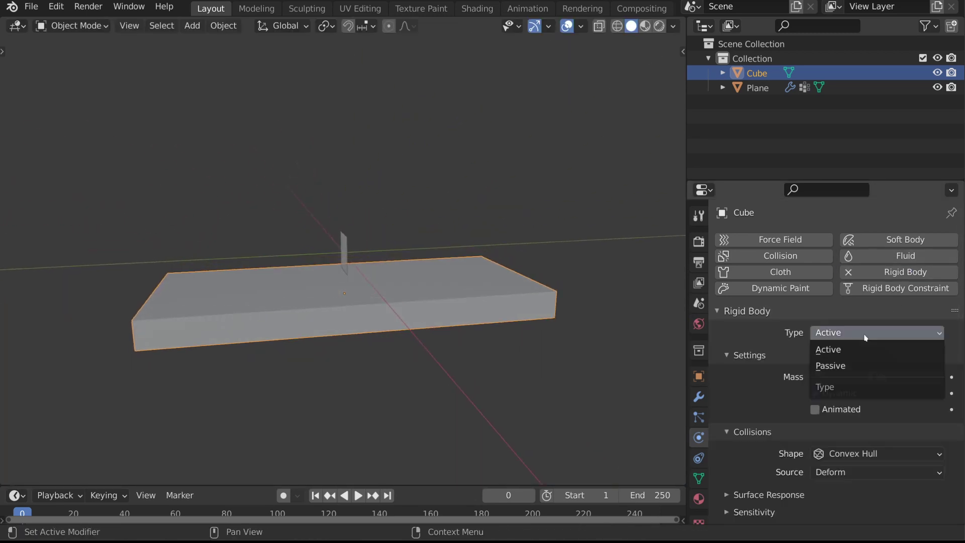
pyautogui.click(865, 364)
# Add a second cube and raise it along the Z axis so it sits above the floor slab.
pyautogui.scroll(4, 373, 244)
pyautogui.hotkey('shift', 'a')
pyautogui.moveTo(452, 243)
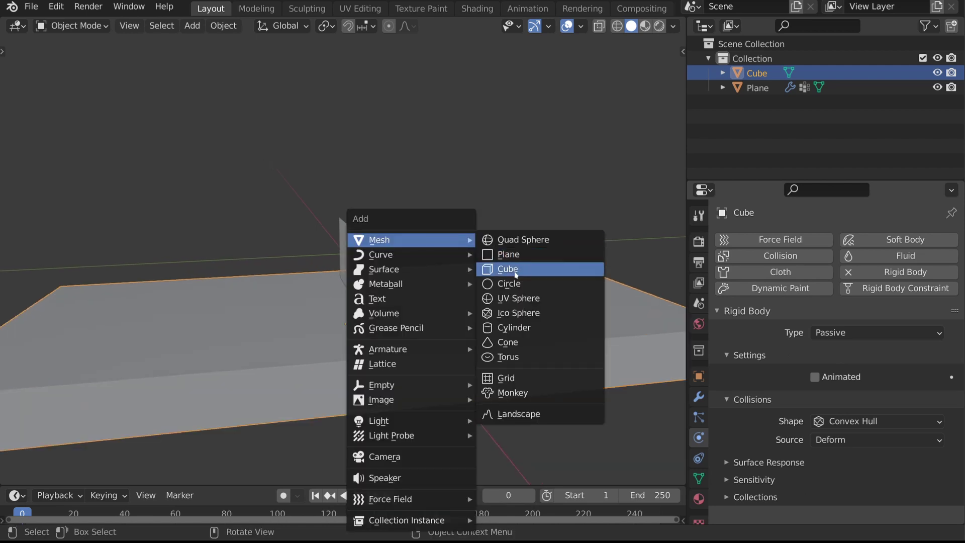
pyautogui.click(515, 274)
pyautogui.moveTo(463, 317); pyautogui.dragTo(446, 334, button='middle')
pyautogui.press('g')
pyautogui.press('z')
pyautogui.click(446, 302)
# Give the second cube an Active rigid body and play the simulation.
pyautogui.click(905, 271)
pyautogui.click(861, 333)
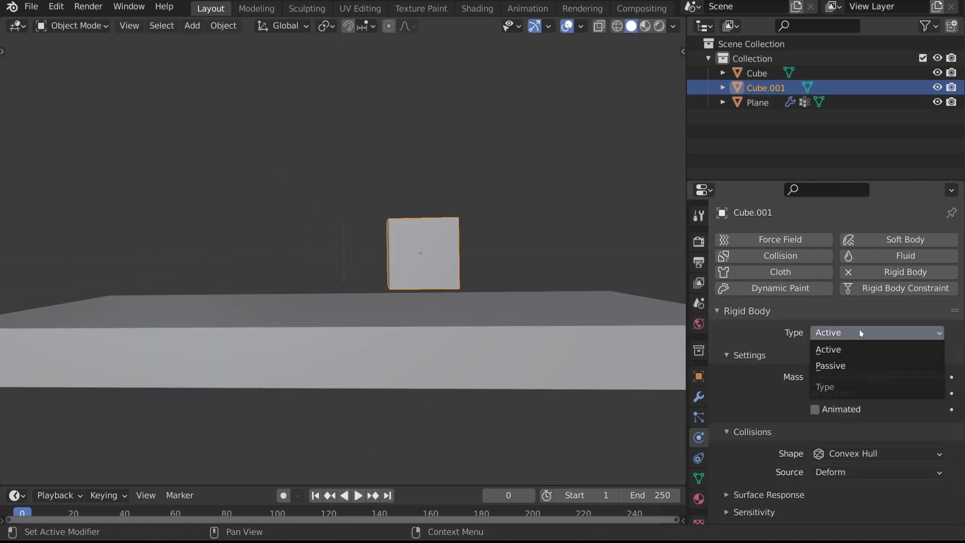
pyautogui.moveTo(352, 282); pyautogui.dragTo(452, 330, button='middle')
pyautogui.press('g')
pyautogui.click(500, 254)
pyautogui.press('space')
# Animate the cloth plane's location with keyframes at frames 0, 40 and 120.
pyautogui.press('i')
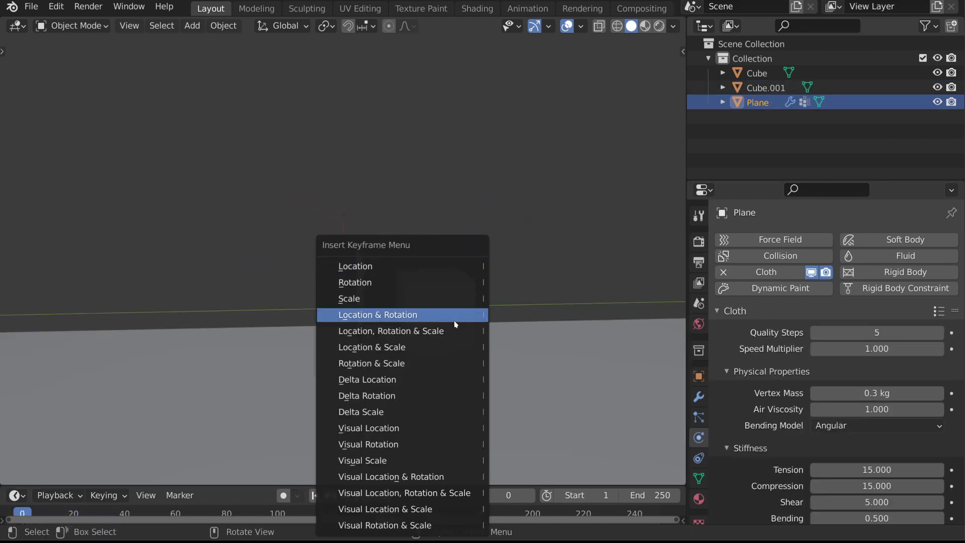
pyautogui.click(379, 266)
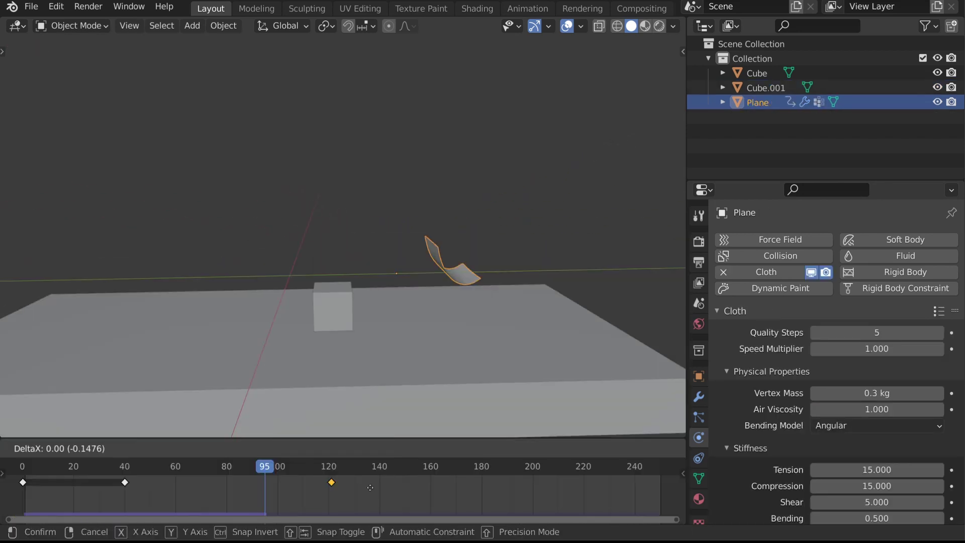
pyautogui.click(367, 491)
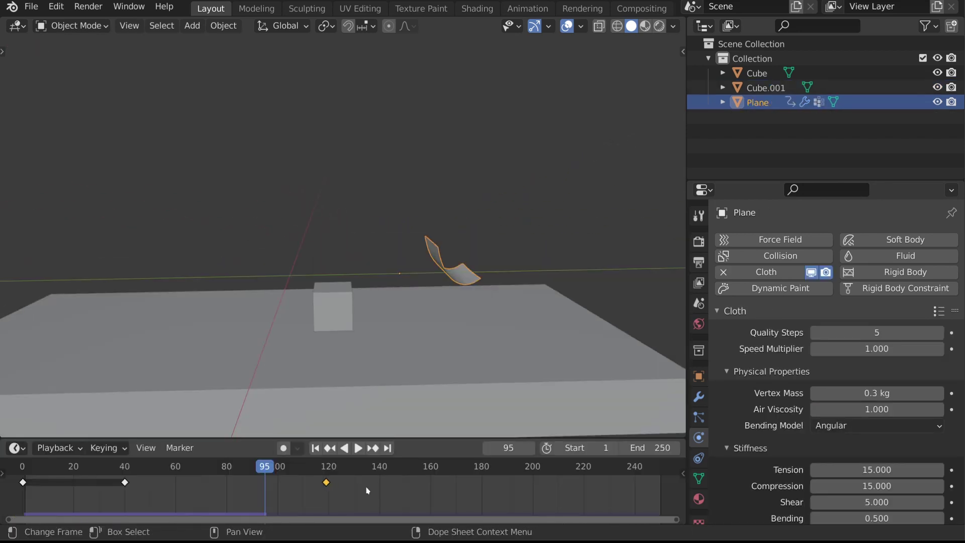
pyautogui.press('s')
pyautogui.click(368, 490)
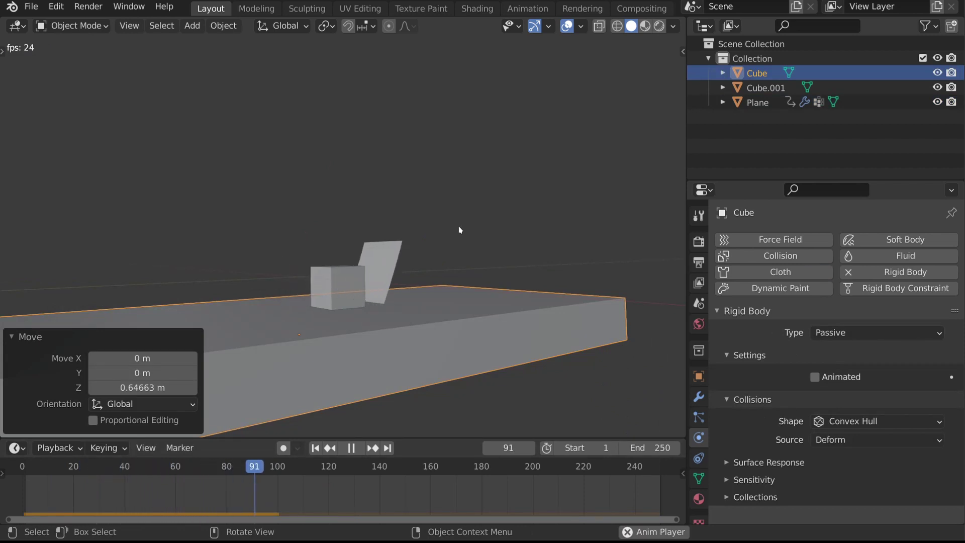
# Add Collision physics to the small cube, set its rigid body source to Base and play the simulation.
pyautogui.moveTo(460, 226); pyautogui.dragTo(394, 241, button='middle')
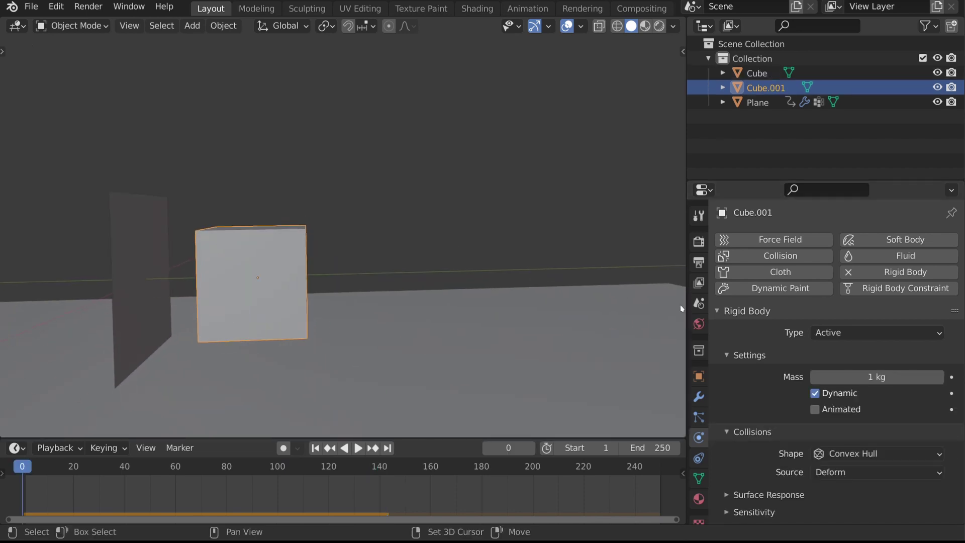
pyautogui.click(787, 256)
pyautogui.click(427, 247)
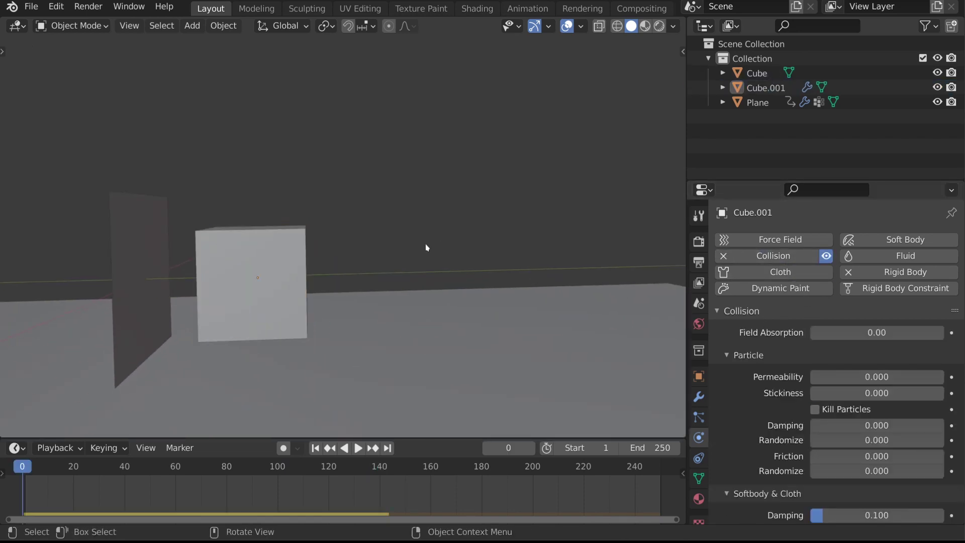
pyautogui.press('space')
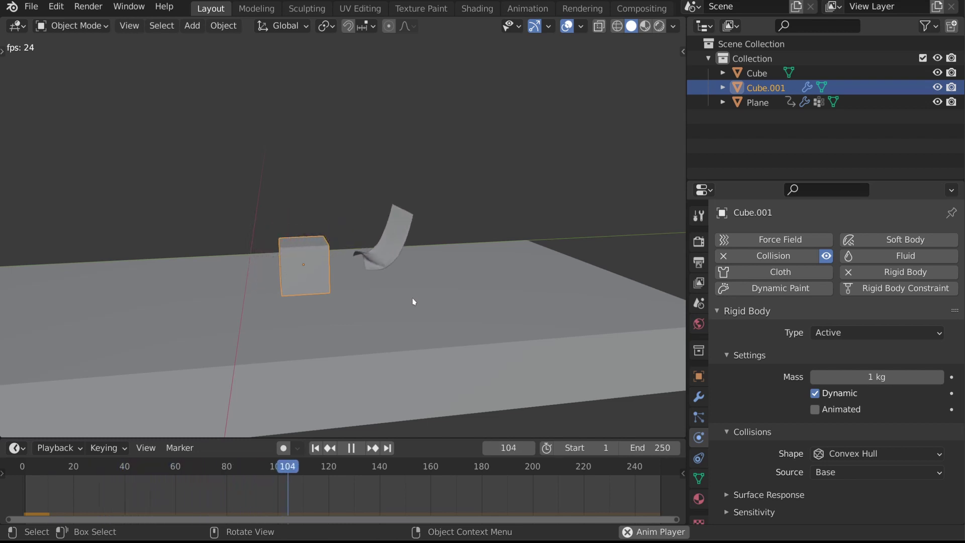
pyautogui.press('Escape')
# Add a rigid body to the cloth plane and set its type to Passive.
pyautogui.click(748, 311)
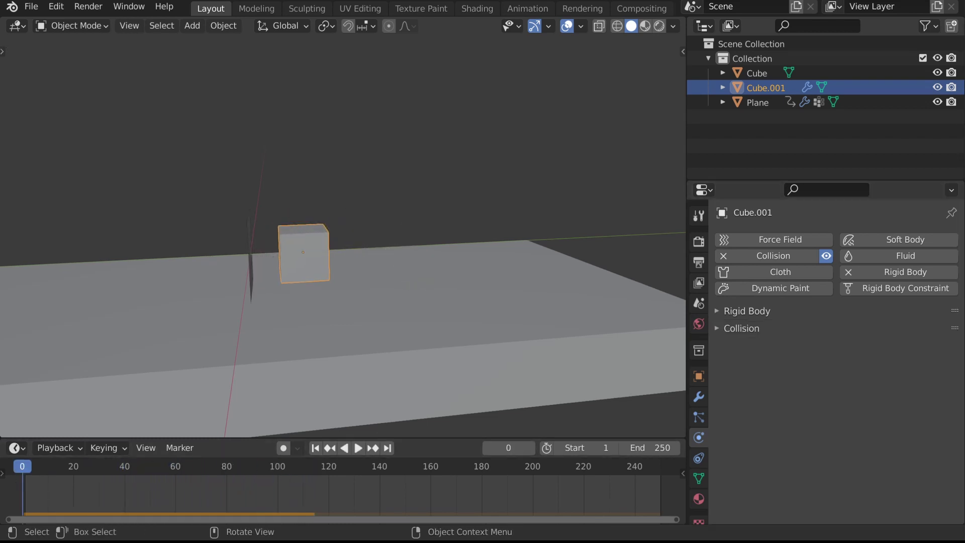
pyautogui.moveTo(322, 301); pyautogui.dragTo(302, 281, button='middle')
pyautogui.click(260, 263)
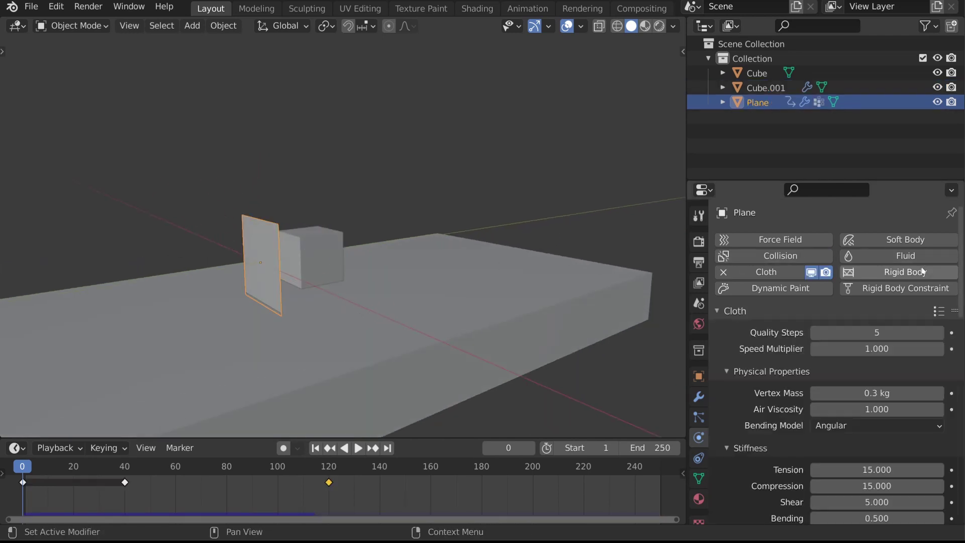
pyautogui.click(900, 272)
pyautogui.click(761, 328)
pyautogui.click(757, 315)
pyautogui.click(827, 332)
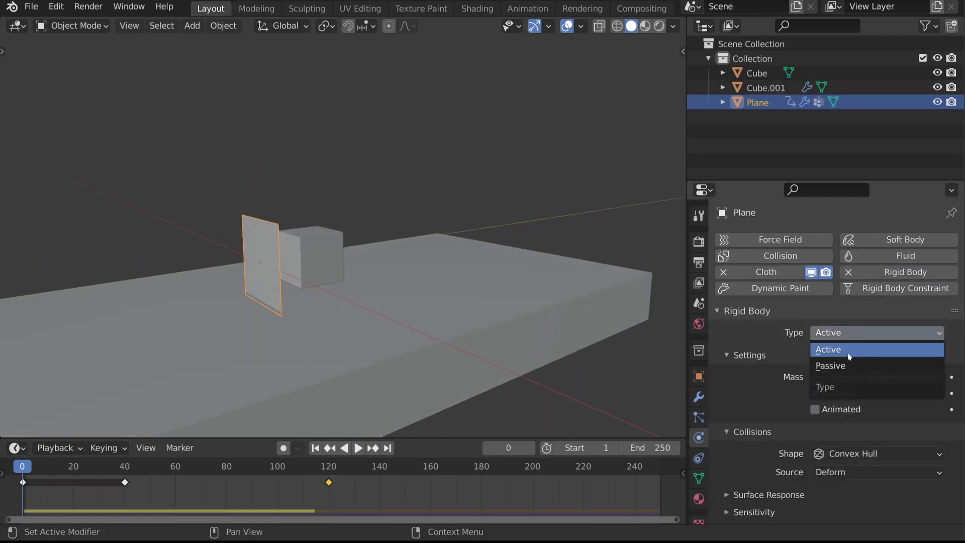
pyautogui.click(844, 365)
# Make the plane's rigid body Animated with Mesh shape and Base source, play the simulation and return to frame 0.
pyautogui.moveTo(439, 332); pyautogui.dragTo(352, 382, button='middle')
pyautogui.press('space')
pyautogui.hotkey('shift', 'Left')
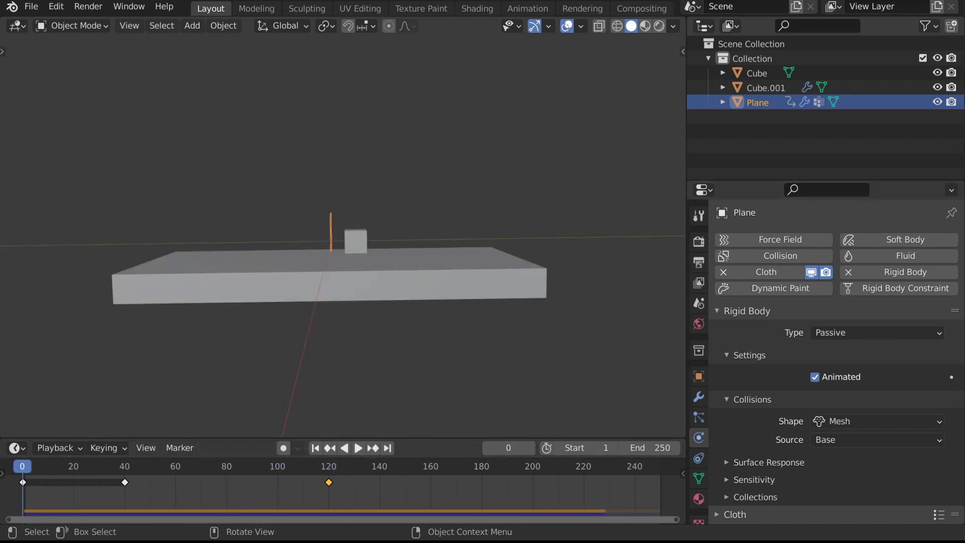
pyautogui.click(231, 478)
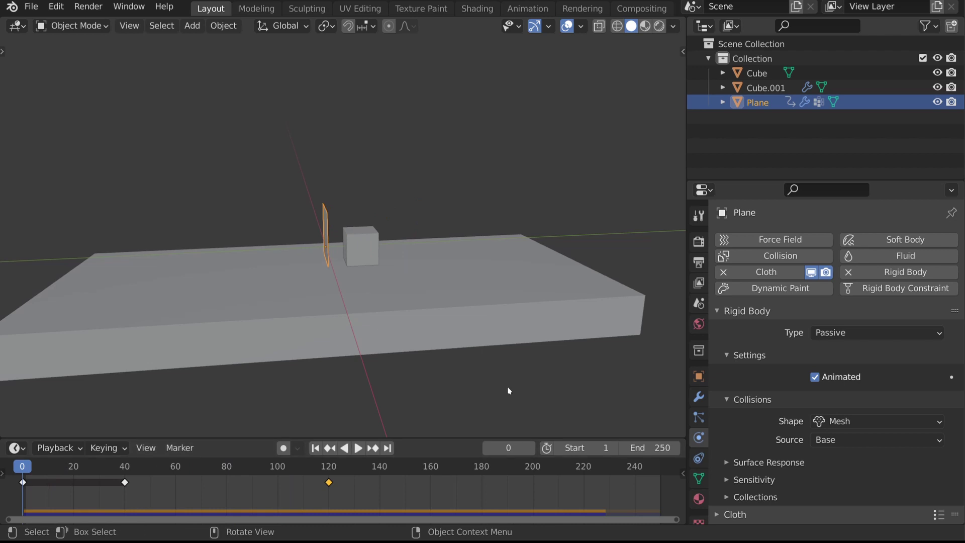
# Shorten the floor block by scaling its mesh along the Y axis in Edit Mode, and play the simulation.
pyautogui.scroll(-2, 509, 390)
pyautogui.click(478, 317)
pyautogui.scroll(-1, 468, 375)
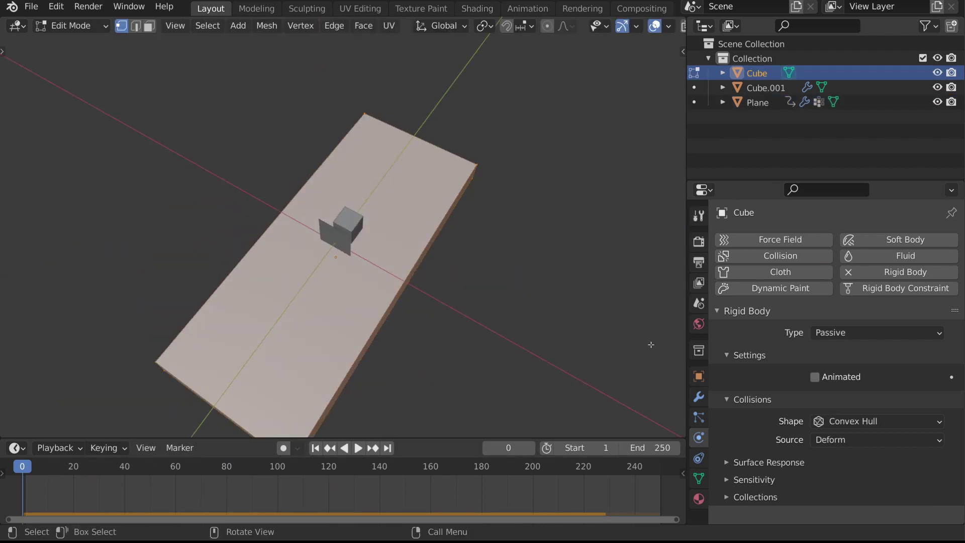
pyautogui.press('s')
pyautogui.press('y')
pyautogui.click(453, 298)
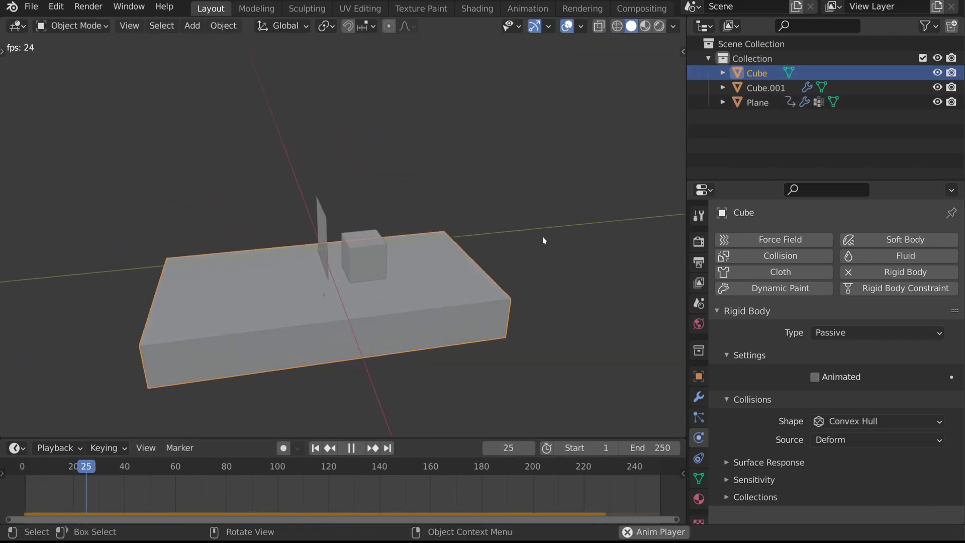
pyautogui.moveTo(543, 240); pyautogui.dragTo(563, 266, button='middle')
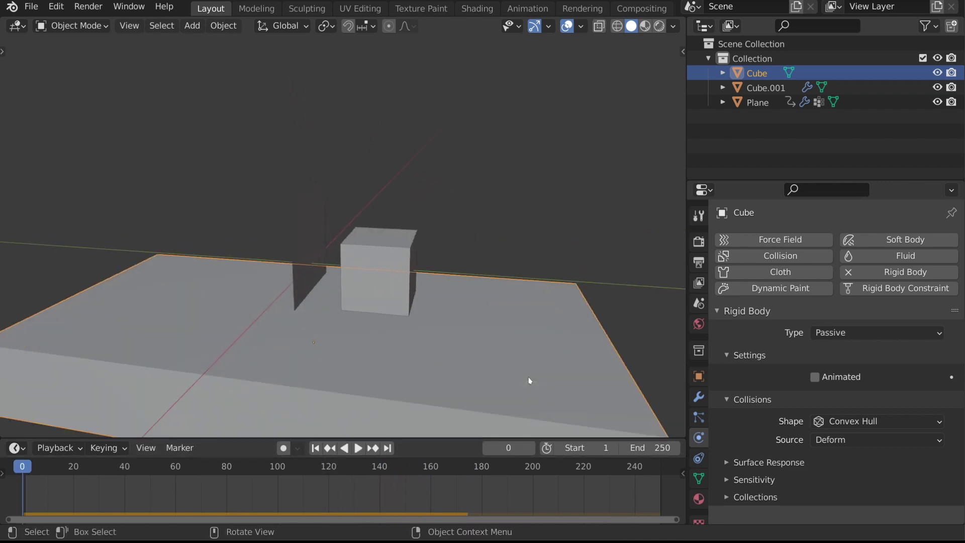
# Set the floor's rigid body collision shape to Mesh and scale its mesh slightly smaller in Edit Mode.
pyautogui.click(878, 420)
pyautogui.click(842, 308)
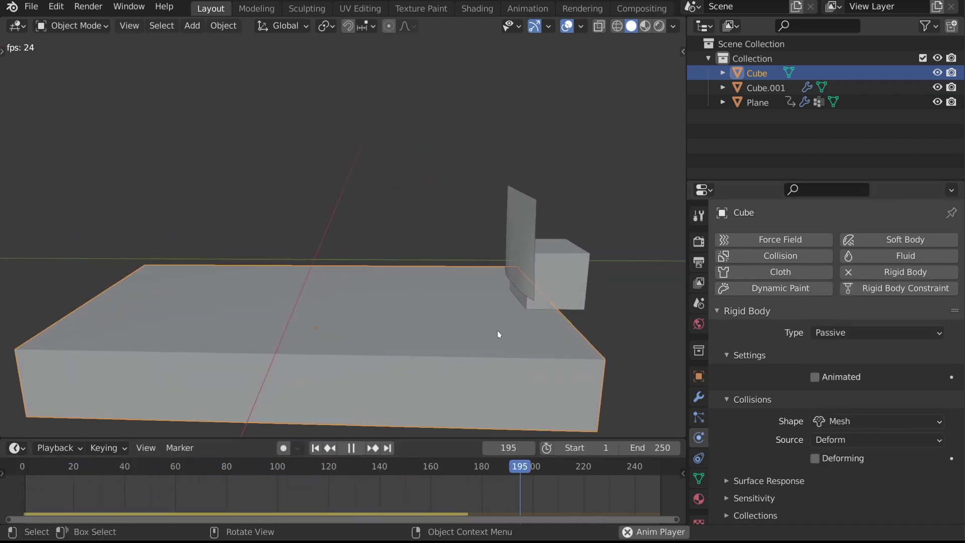
pyautogui.press('Tab')
pyautogui.press('s')
pyautogui.press('Return')
pyautogui.press('Tab')
pyautogui.press('Escape')
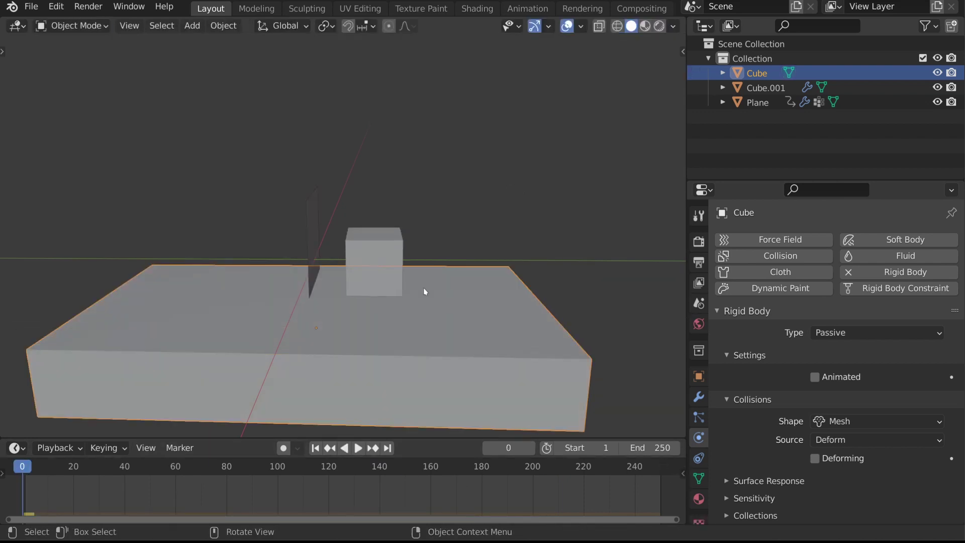
# Set the plane's cloth Vertex Mass to 5 kg and play the simulation to watch it push the cube.
pyautogui.click(313, 242)
pyautogui.click(699, 396)
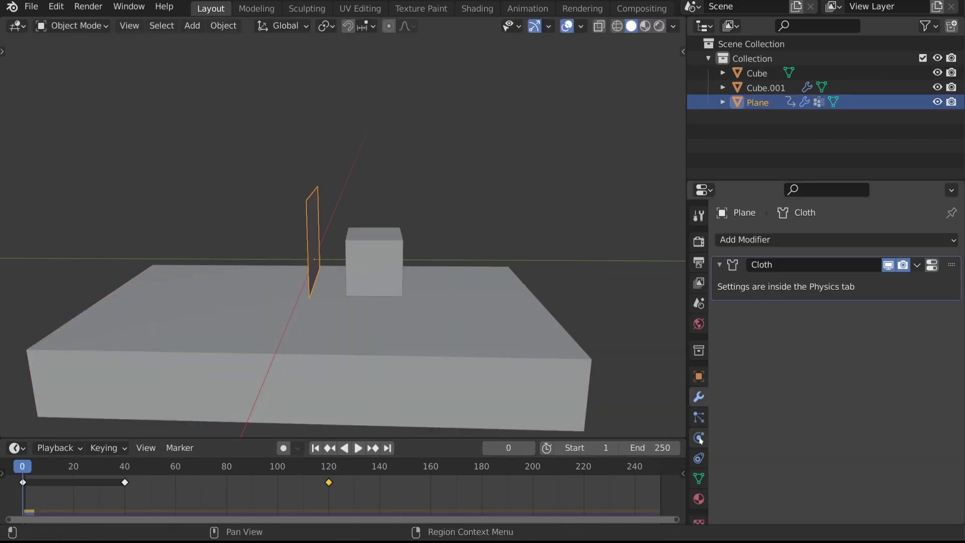
pyautogui.click(699, 438)
pyautogui.keyDown('ctrl'); pyautogui.click(735, 514); pyautogui.keyUp('ctrl')
pyautogui.scroll(-10, 890, 426)
pyautogui.scroll(10, 890, 426)
pyautogui.doubleClick(878, 410)
pyautogui.write('5')
pyautogui.press('Return')
pyautogui.press('space')
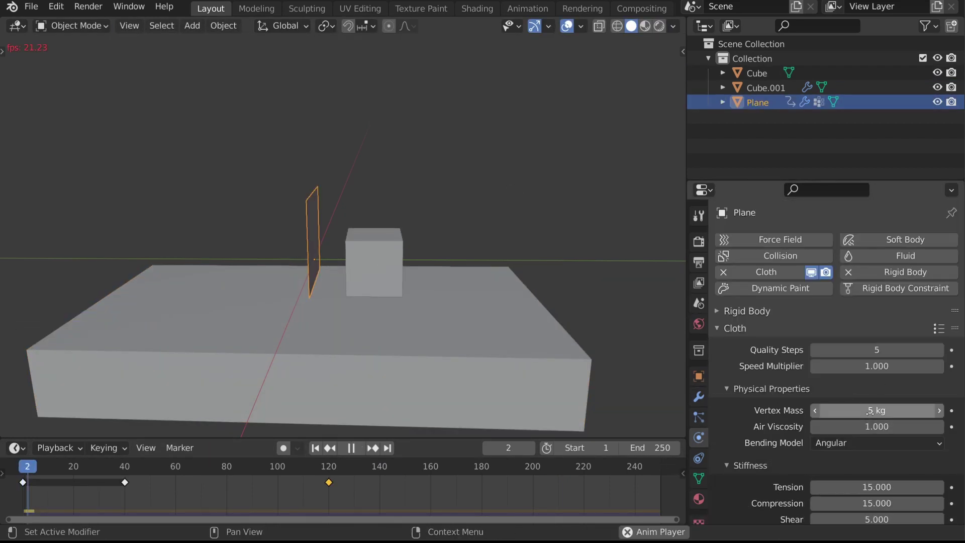
pyautogui.moveTo(392, 251); pyautogui.dragTo(416, 267, button='middle')
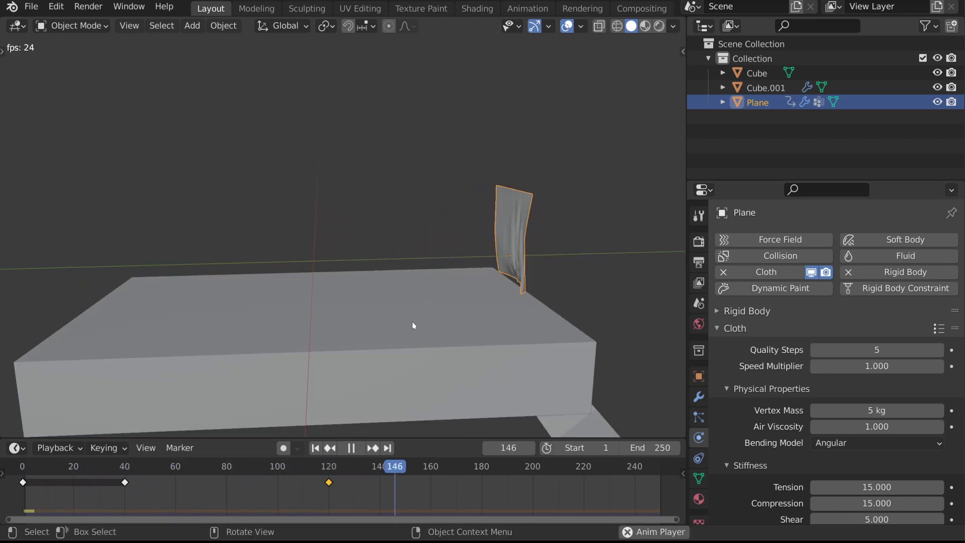